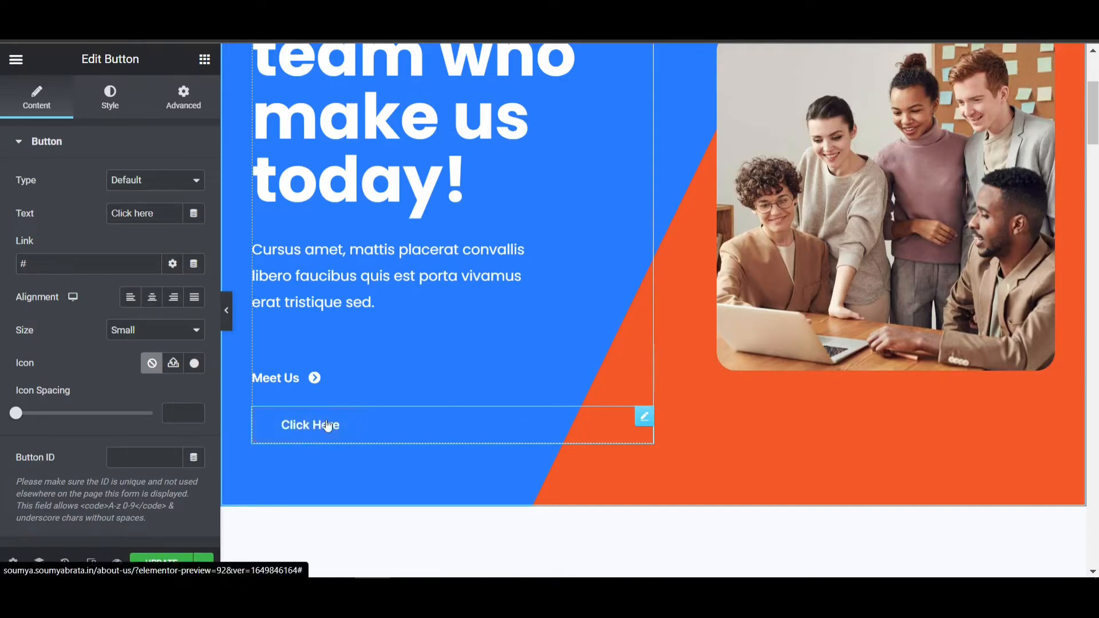
Delete the existing GRADIENT button below the "Reliable fitness tracking" paragraph.
scroll(384, 446, "down", 15)
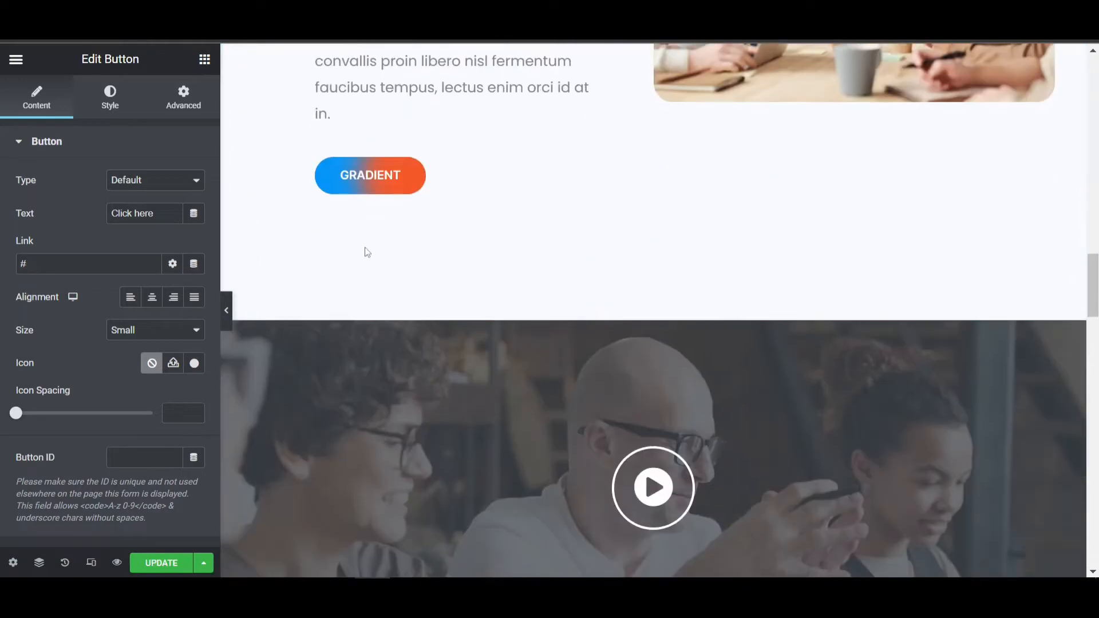
left_click(228, 324)
scroll(297, 400, "up", 5)
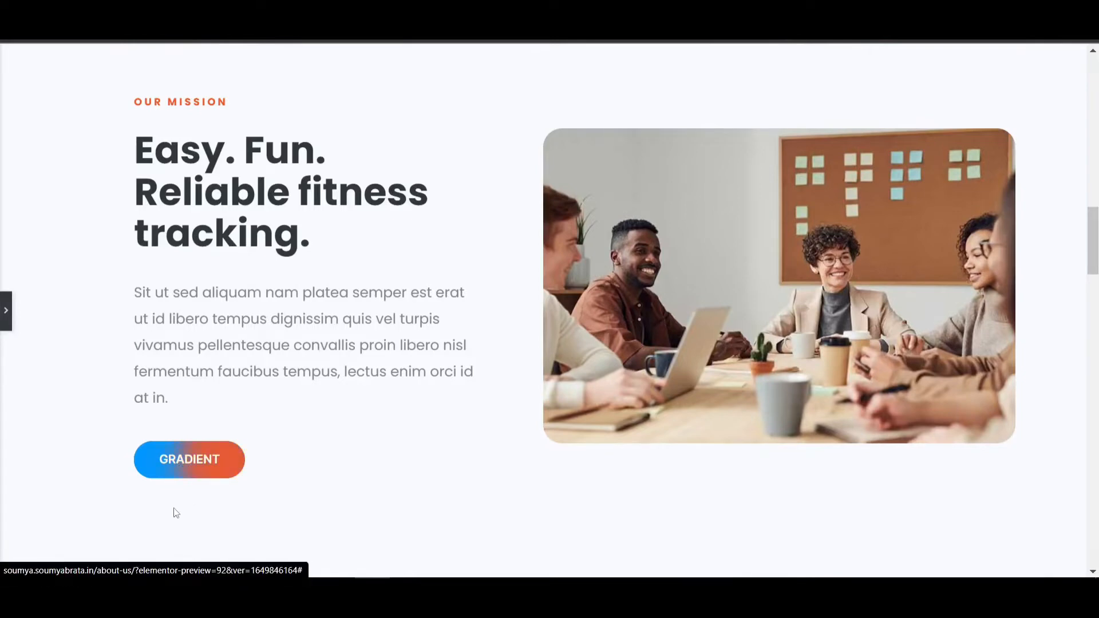
left_click(5, 311)
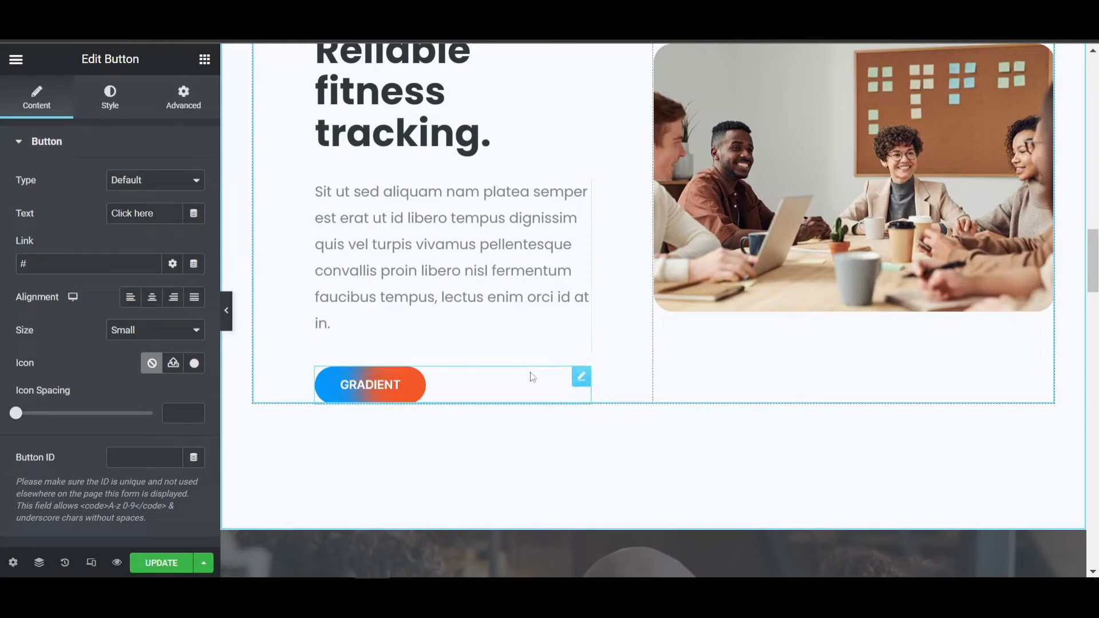
right_click(447, 382)
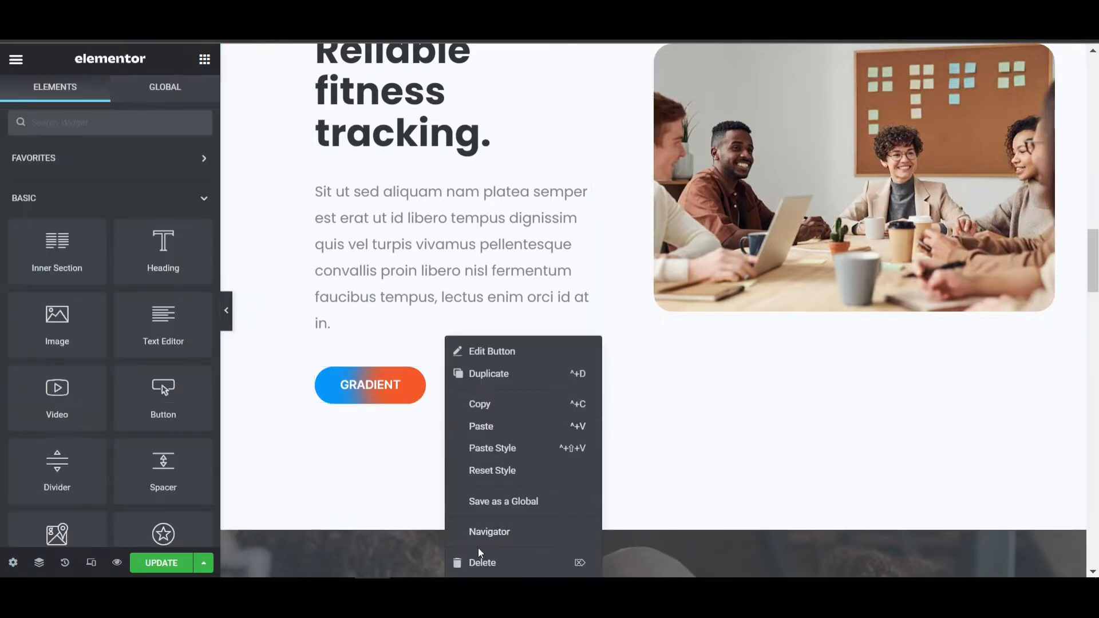
left_click(478, 563)
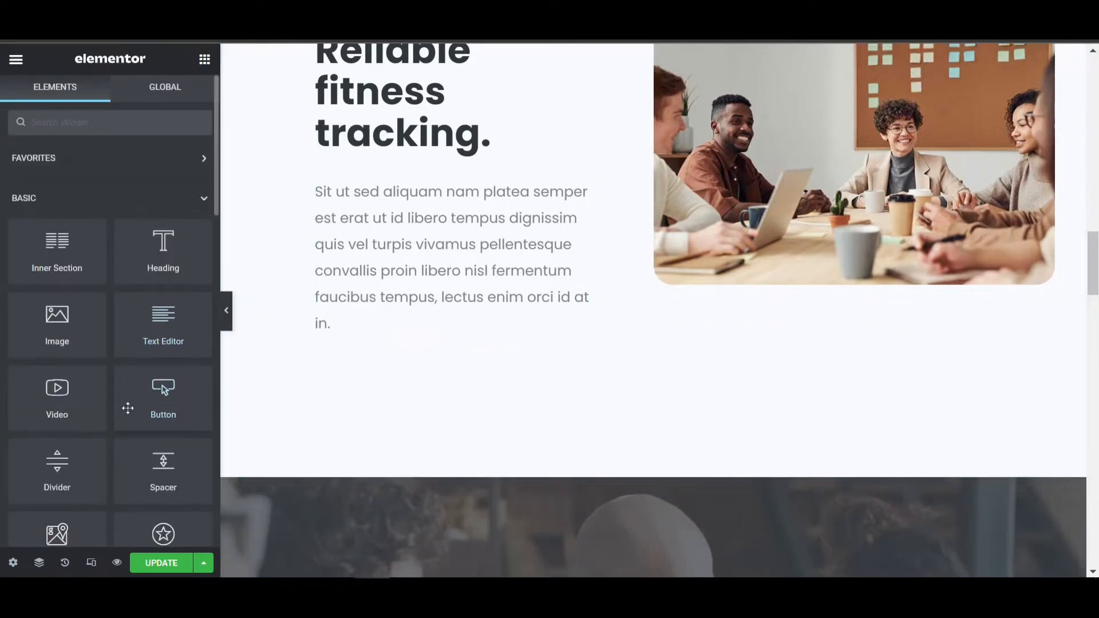
Add a new Button widget below the fitness tracking paragraph and set its text to GRADIENT.
left_click_drag(138, 405, 328, 340)
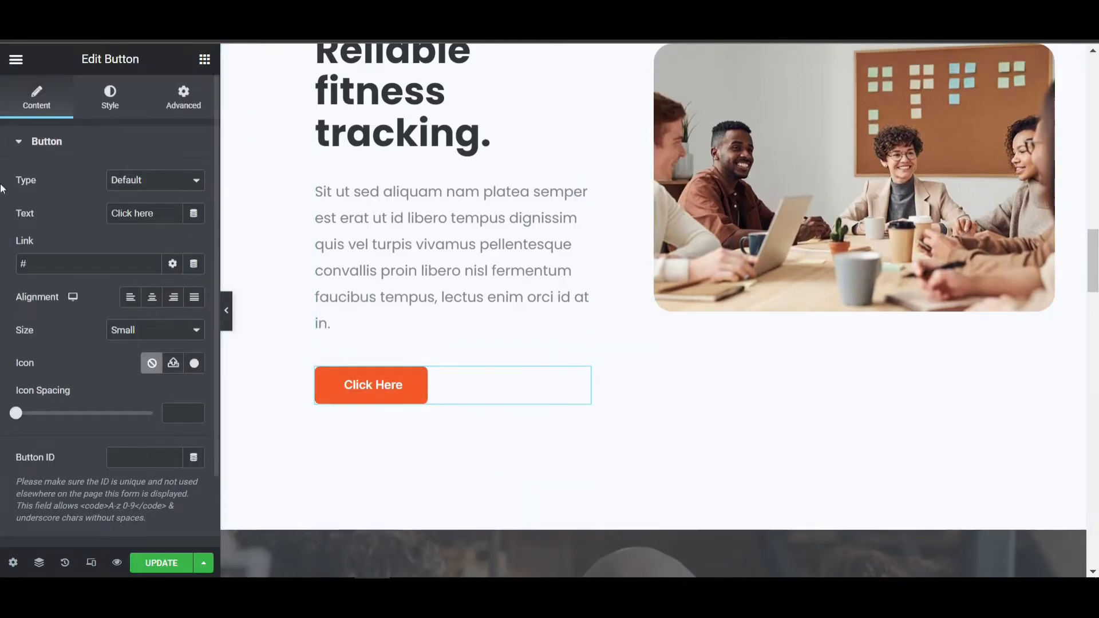
left_click_drag(153, 213, 69, 222)
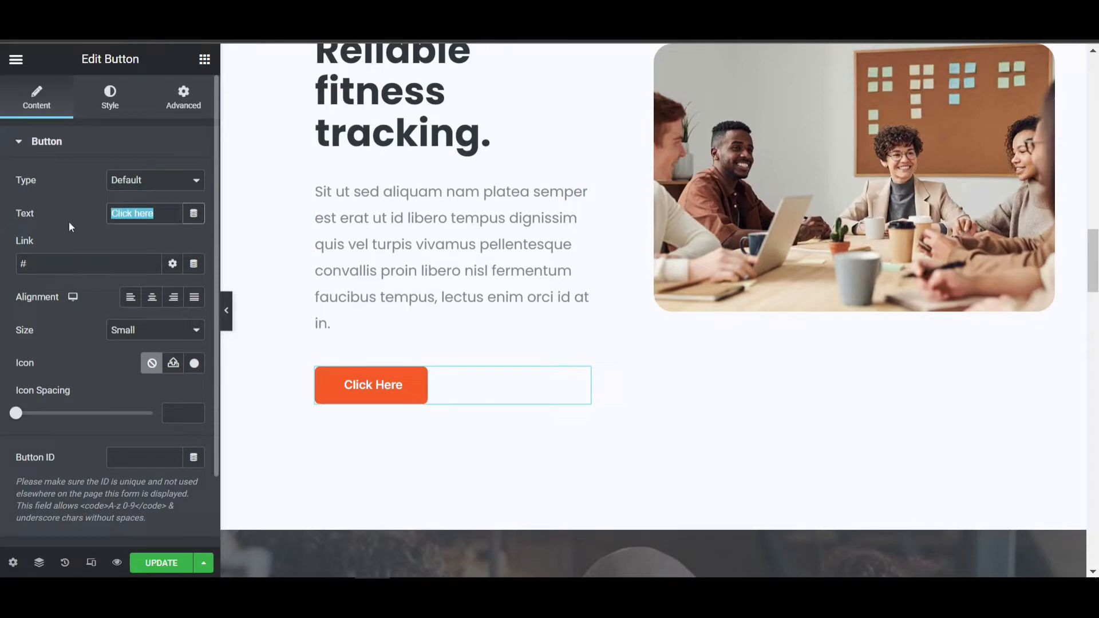
type("GRADIENT")
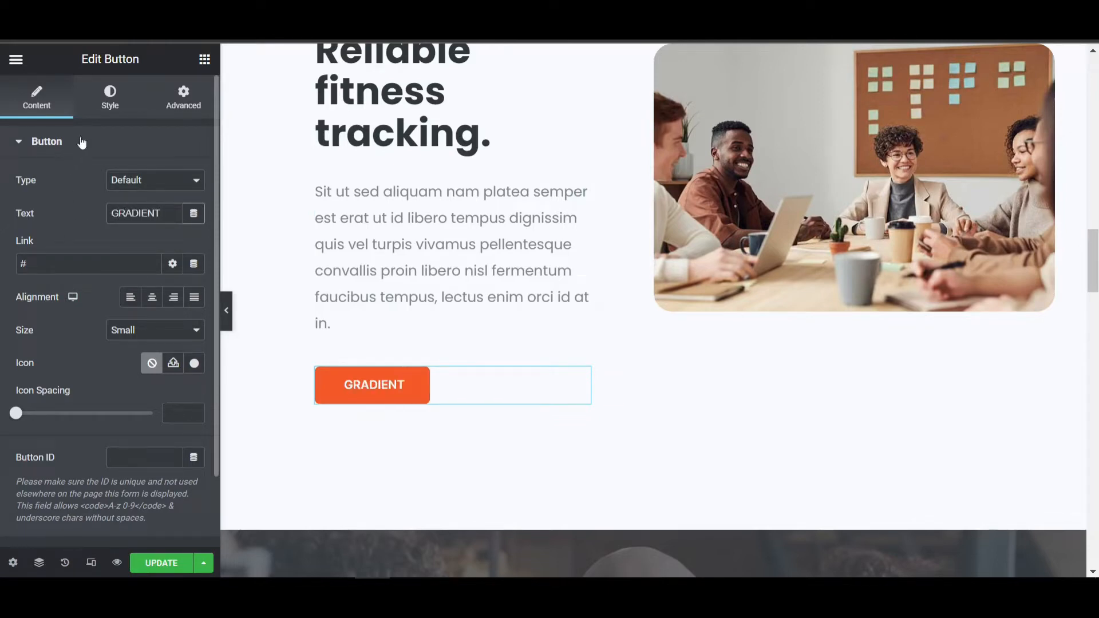
Set the button's normal background color to the global Theme Color 1 (#f45a2a).
left_click(107, 112)
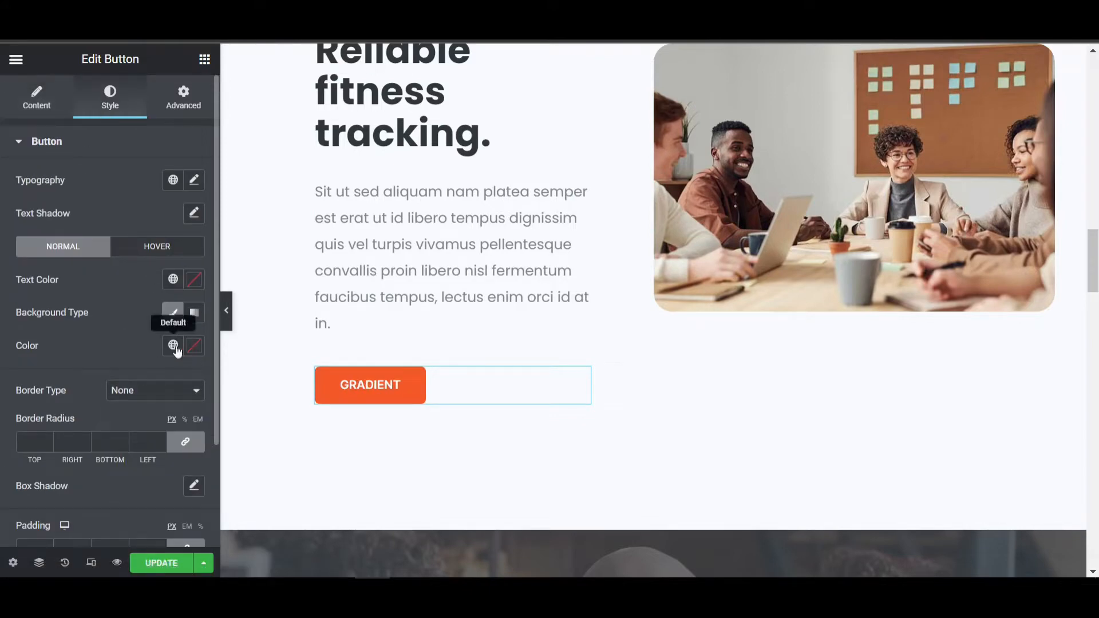
left_click(194, 346)
left_click_drag(160, 290, 292, 285)
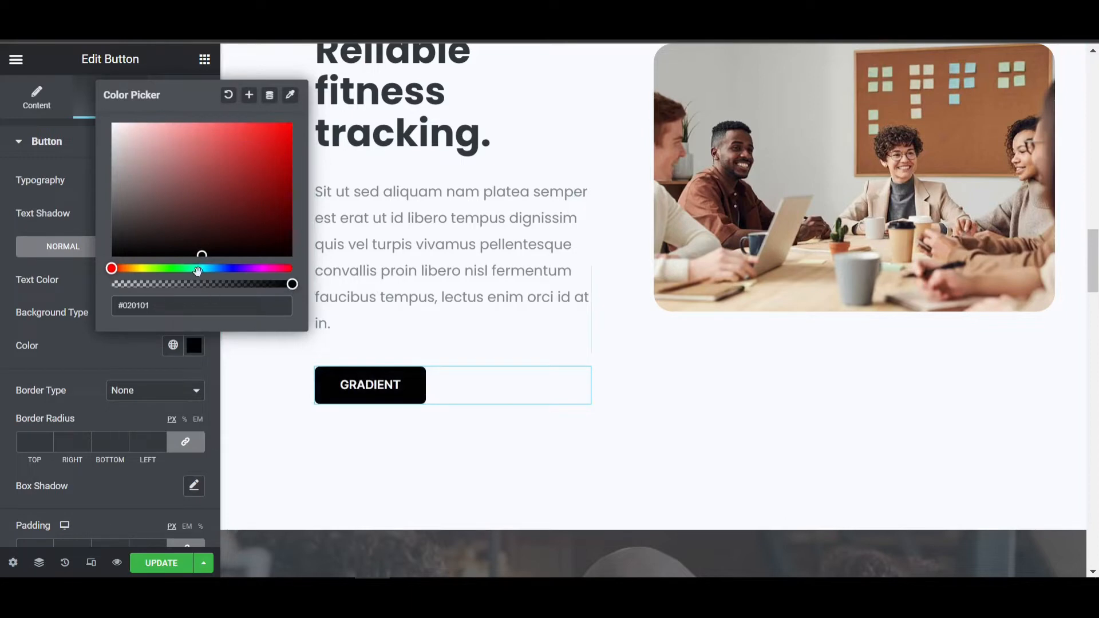
left_click(172, 344)
left_click_drag(90, 276, 99, 256)
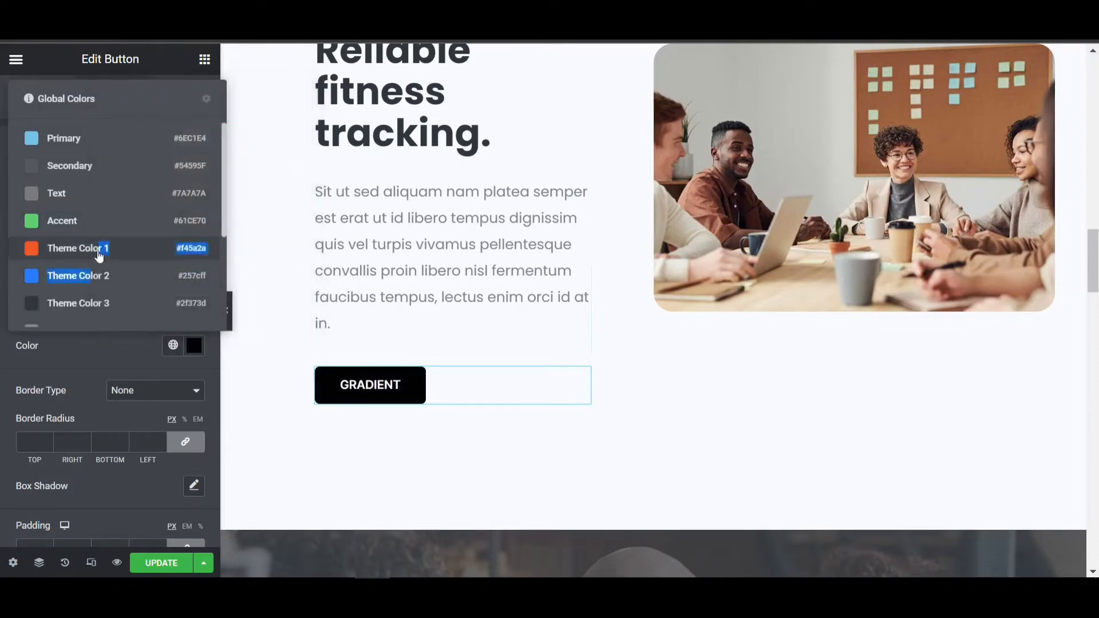
left_click(117, 254)
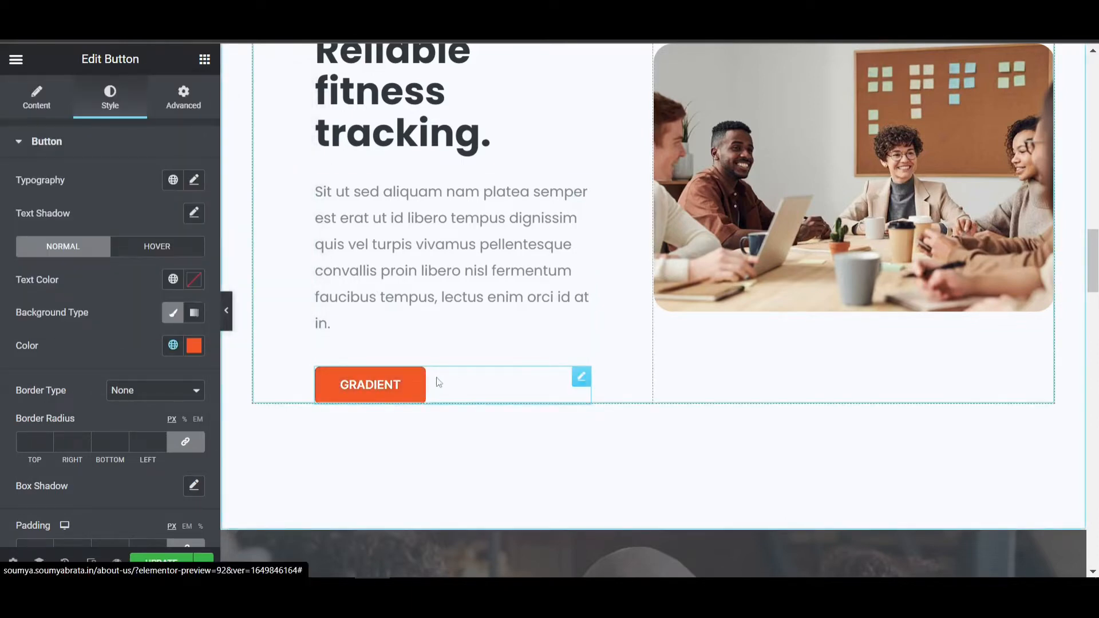
Set the button's hover background color to the global Theme Color 2 (#257cff).
left_click(157, 246)
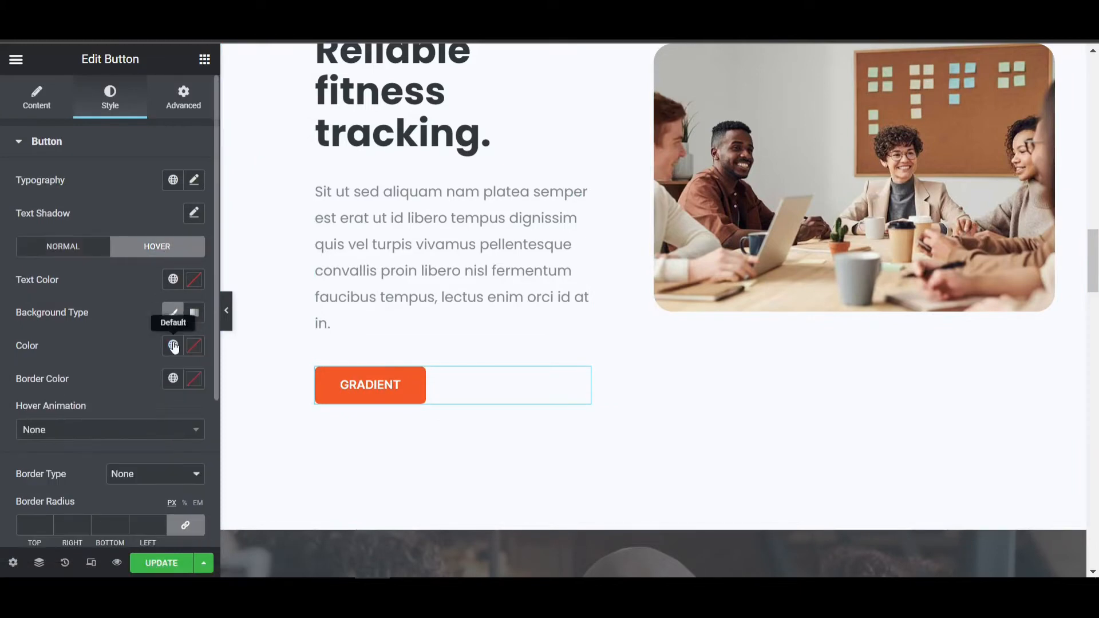
left_click(173, 346)
left_click(91, 277)
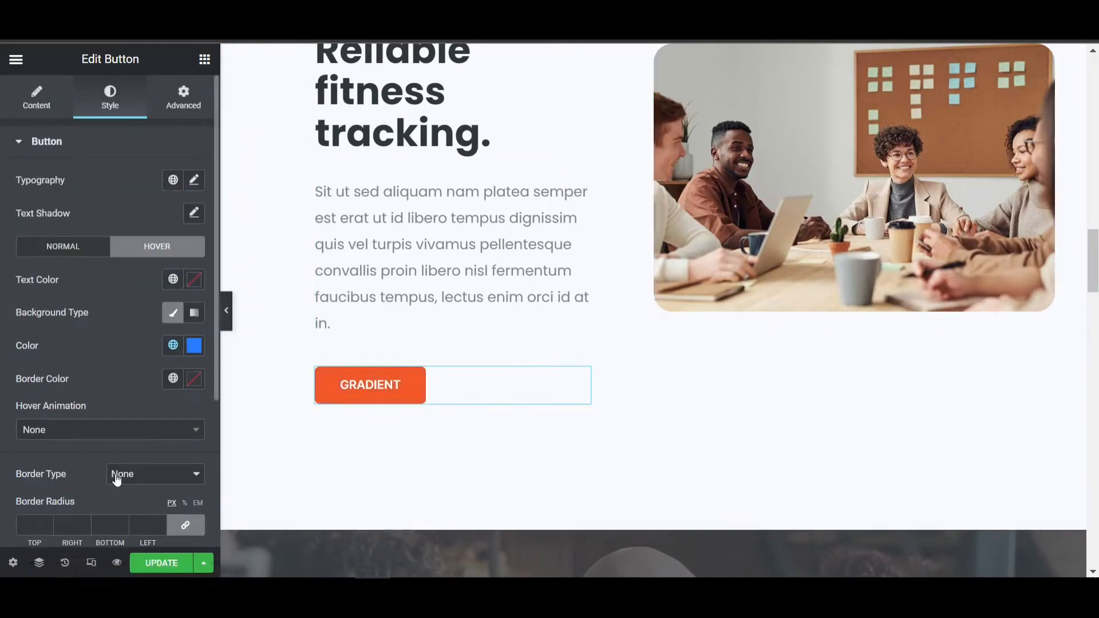
Give the button a box shadow with Inset position, blur 0 and spread 10.
scroll(137, 427, "down", 4)
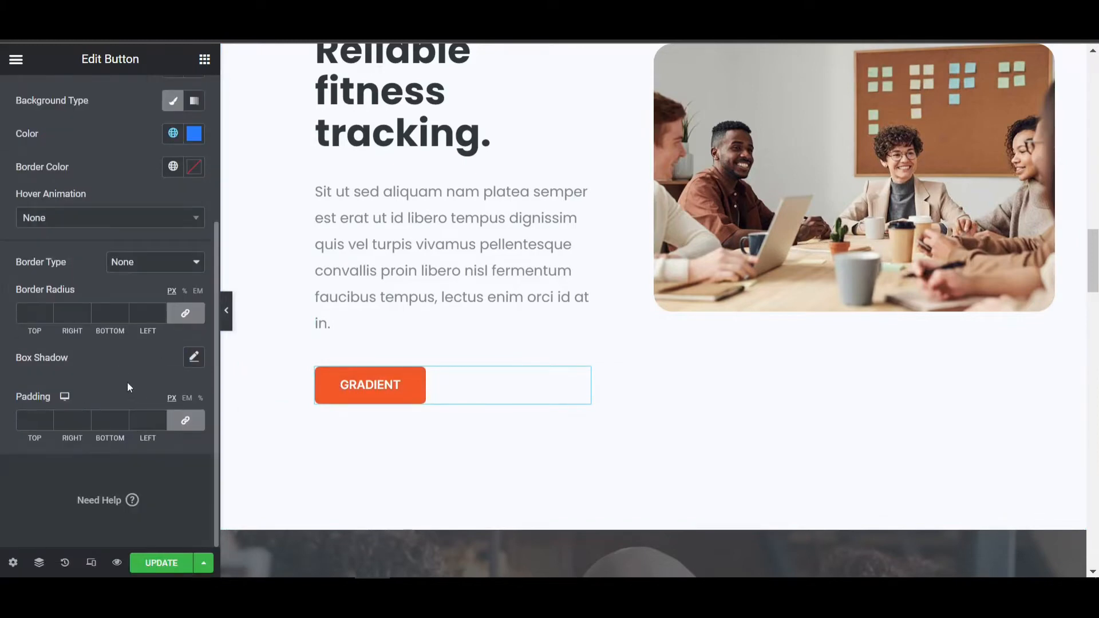
left_click(194, 357)
scroll(137, 343, "down", 1)
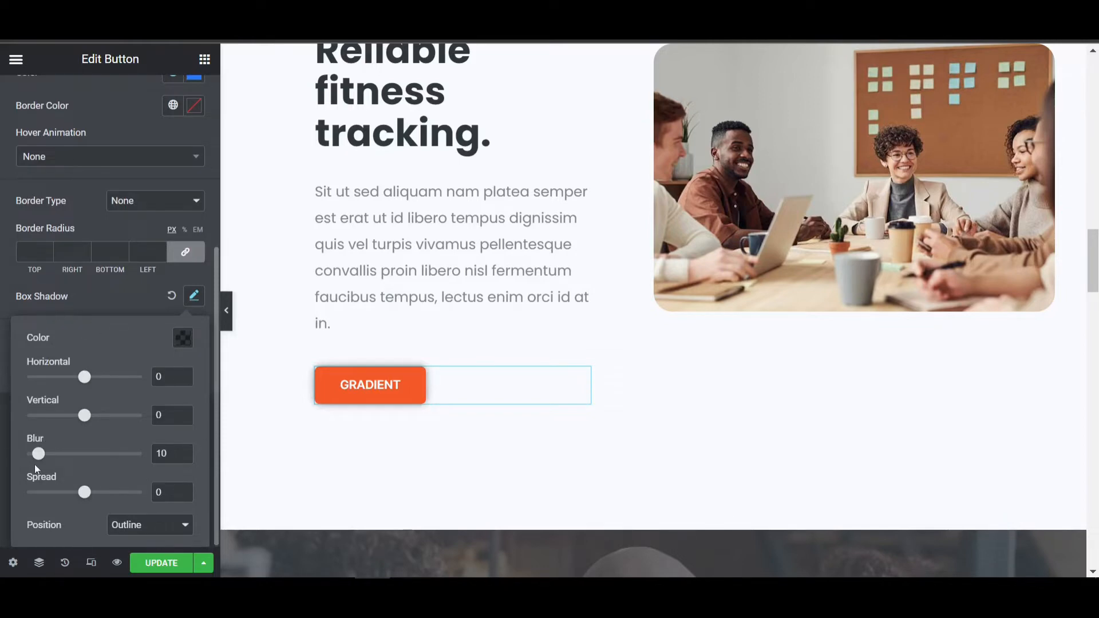
left_click(131, 528)
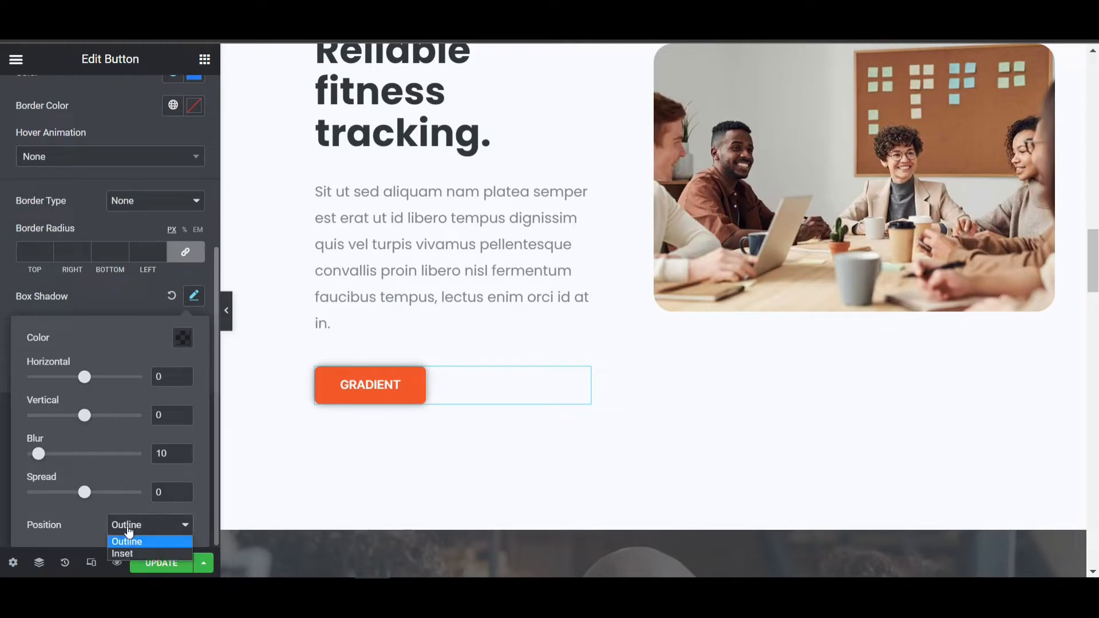
left_click(149, 556)
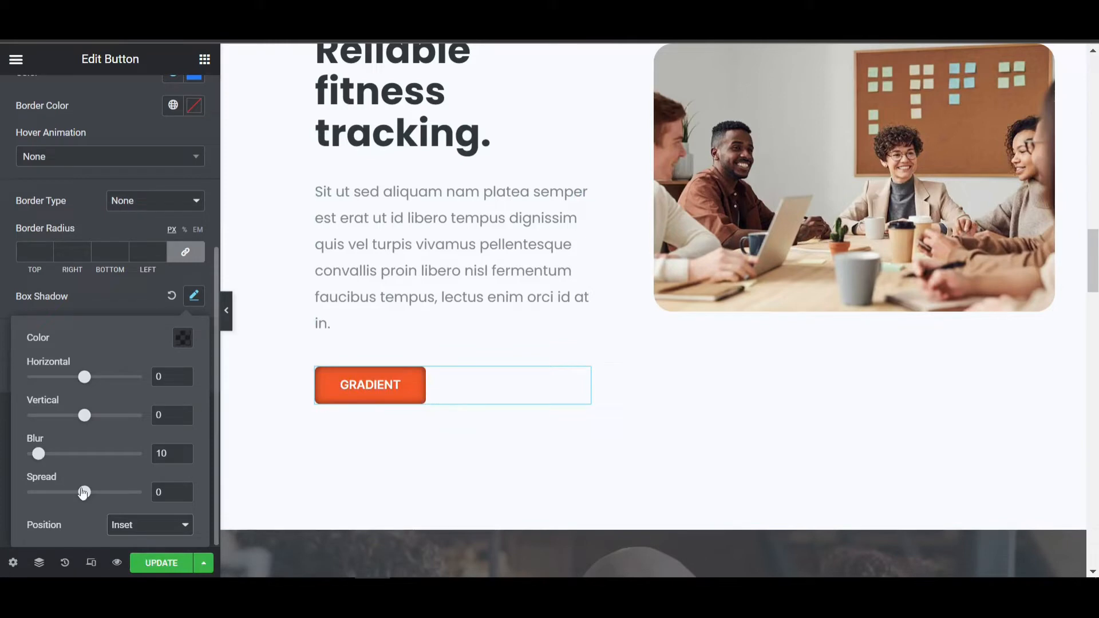
left_click_drag(83, 493, 90, 493)
left_click_drag(45, 457, 22, 458)
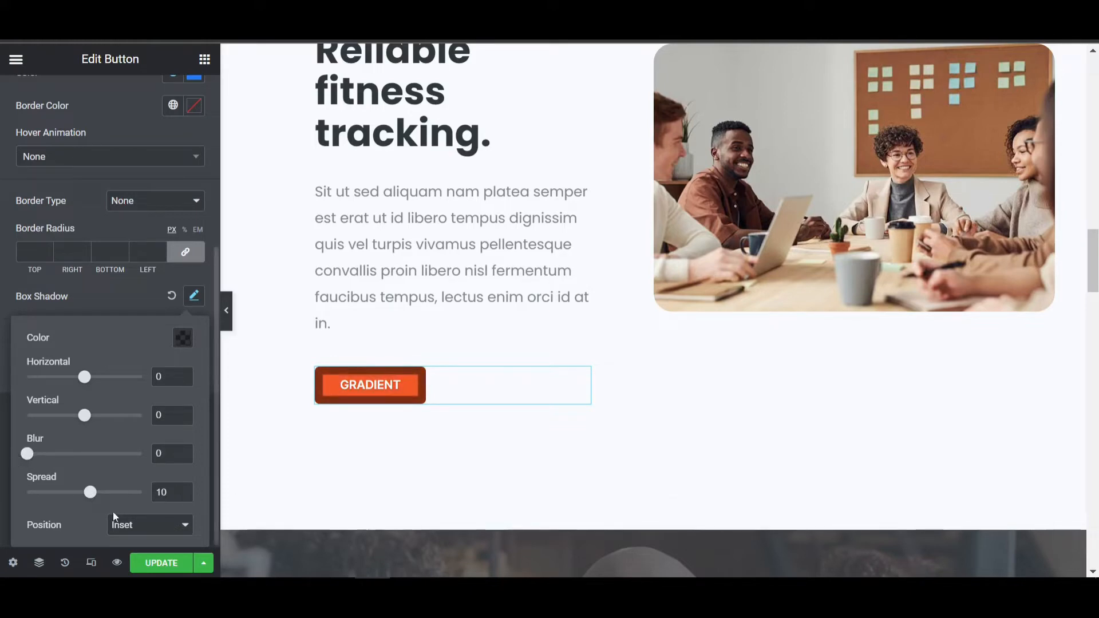
left_click_drag(90, 493, 92, 494)
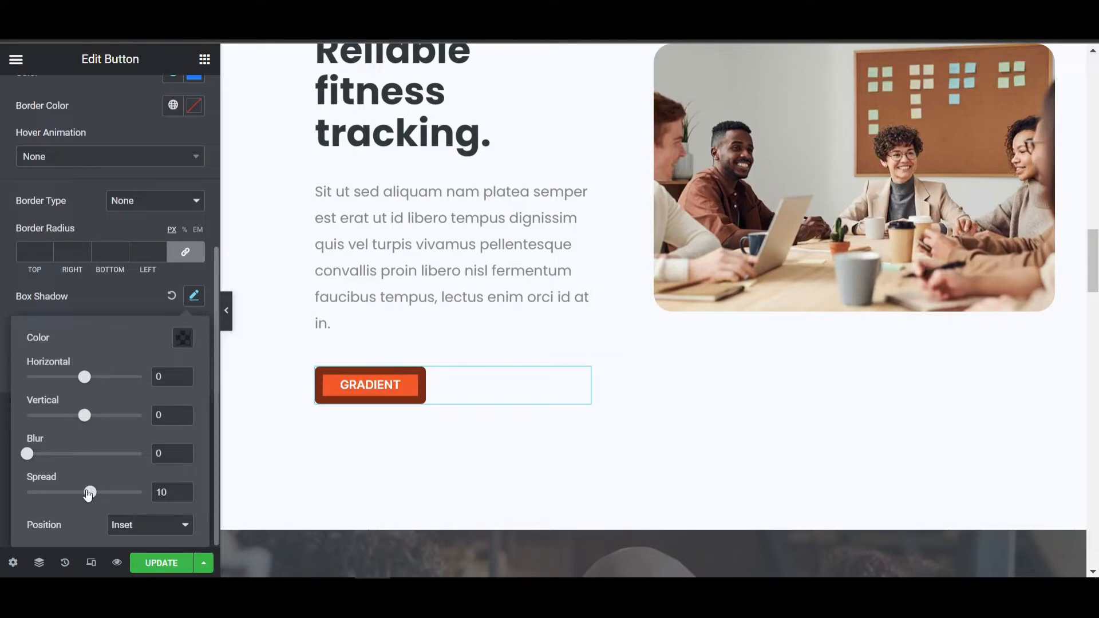
Change the box shadow color to a fully opaque bright blue, rgba(1, 159, 255, 1).
left_click(182, 351)
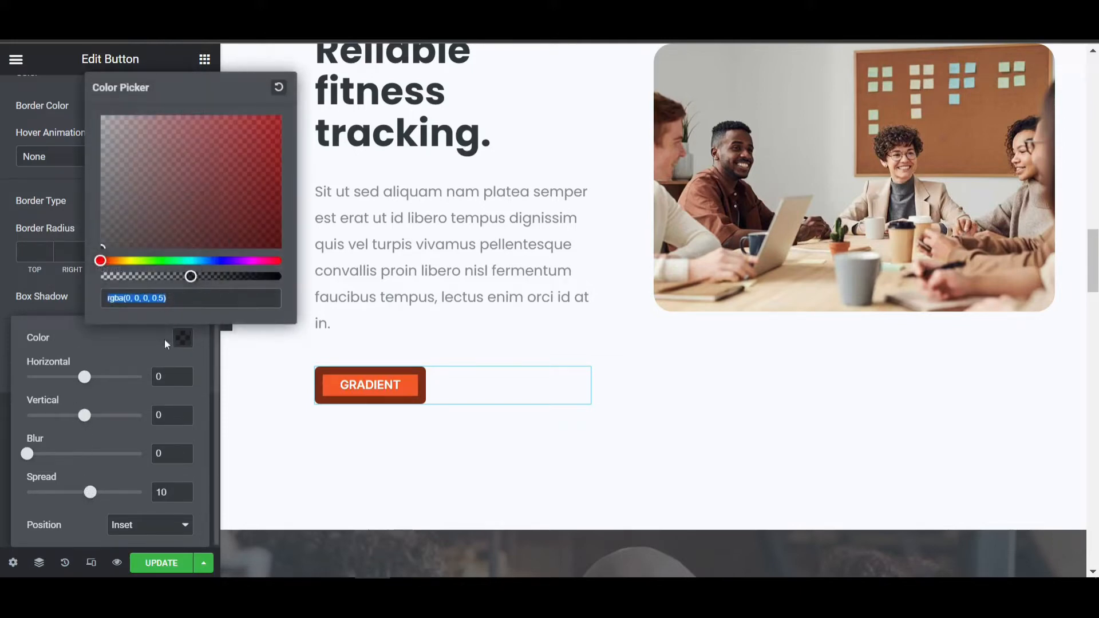
left_click_drag(187, 256, 281, 276)
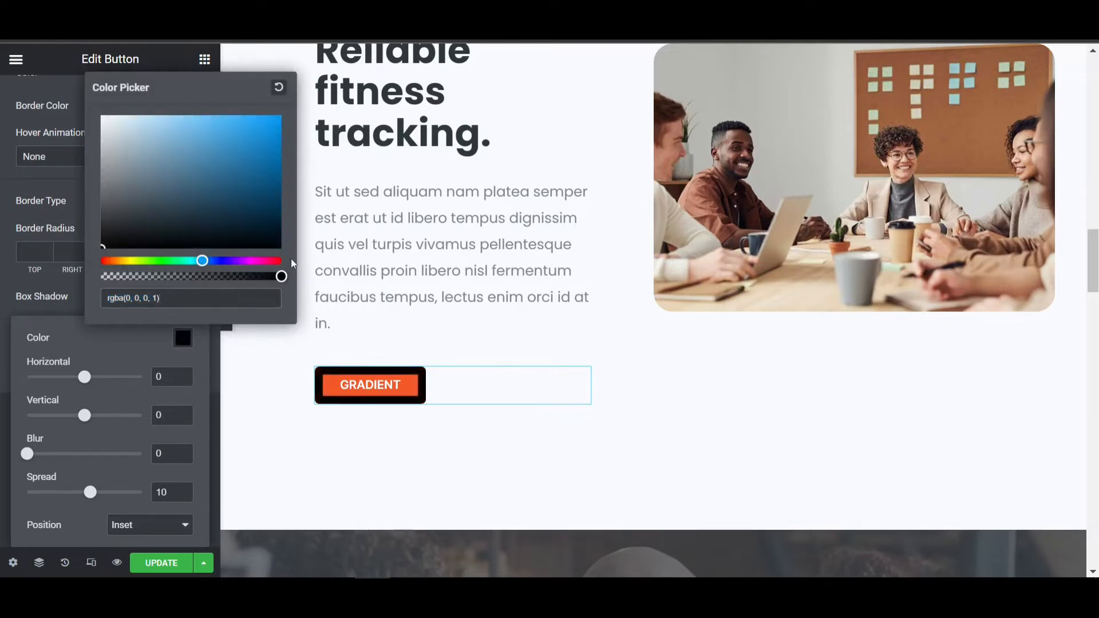
left_click(263, 145)
left_click_drag(273, 122, 282, 111)
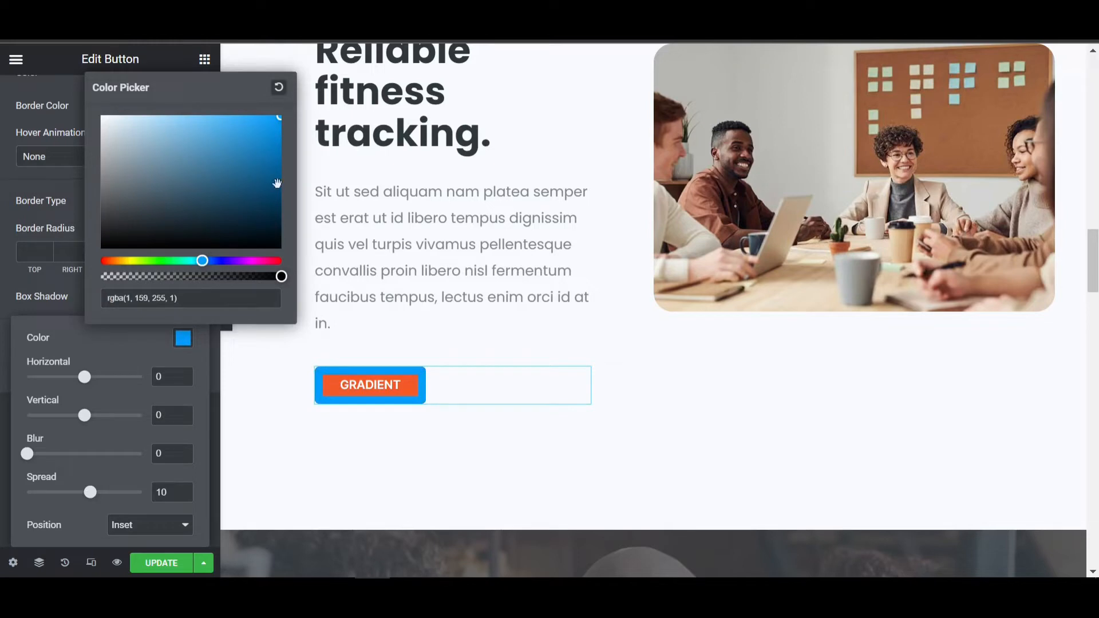
left_click(183, 343)
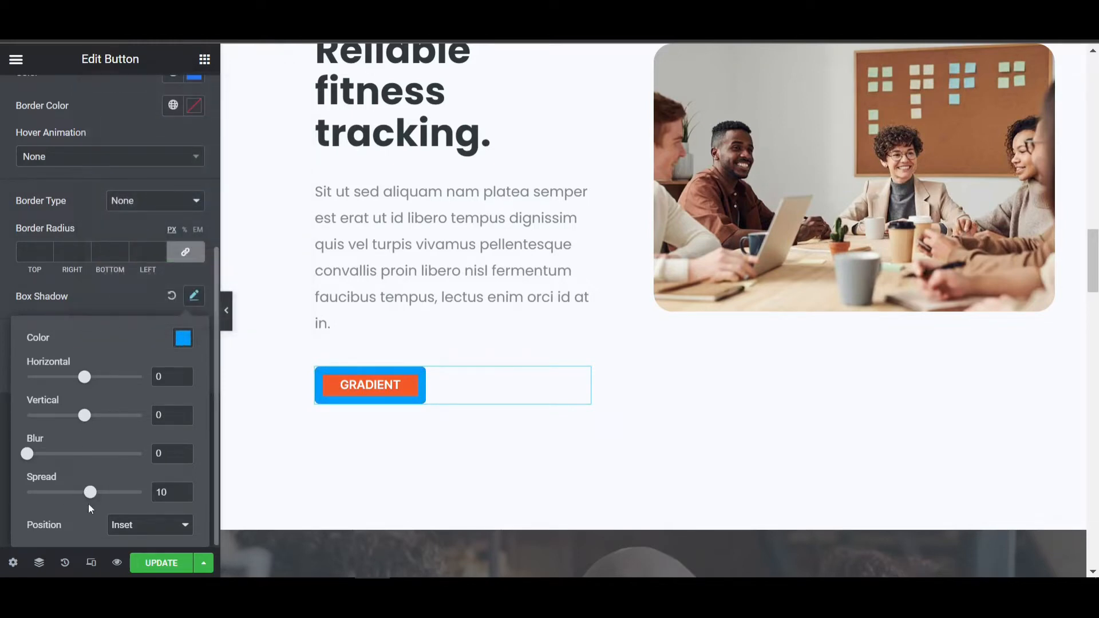
Set the box shadow to horizontal 100, vertical 5, blur 39 and spread -37 for a blended two-color look.
left_click_drag(83, 493, 2, 491)
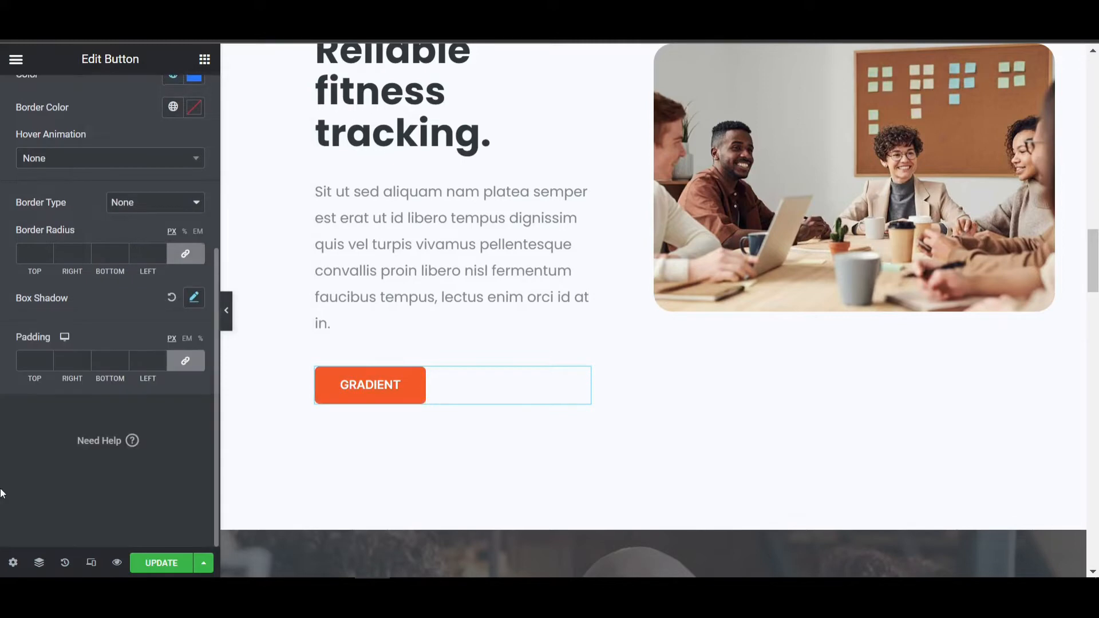
left_click(193, 299)
mouse_move(85, 418)
left_mouse_down()
mouse_move(109, 423)
mouse_move(88, 423)
left_mouse_up()
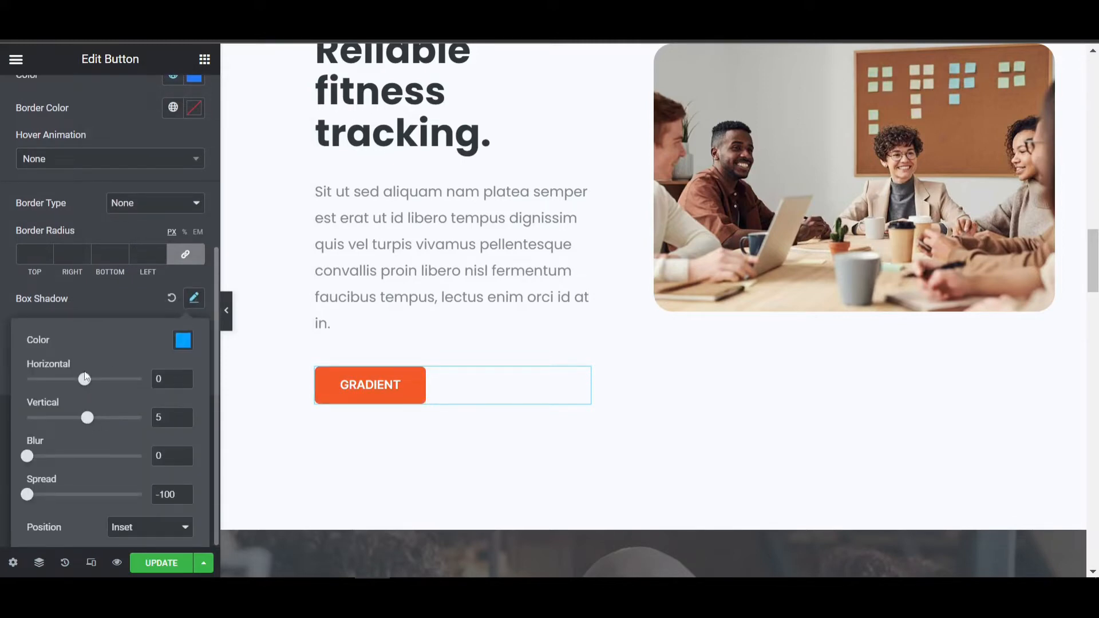
left_click_drag(87, 383, 156, 387)
left_click_drag(34, 496, 72, 499)
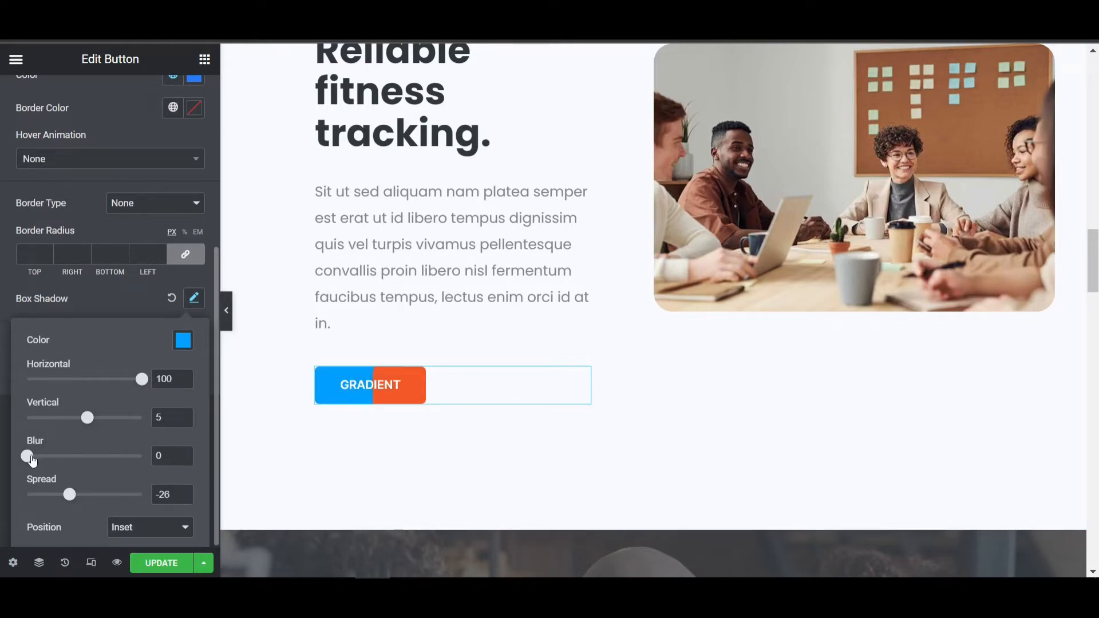
left_click_drag(32, 460, 64, 497)
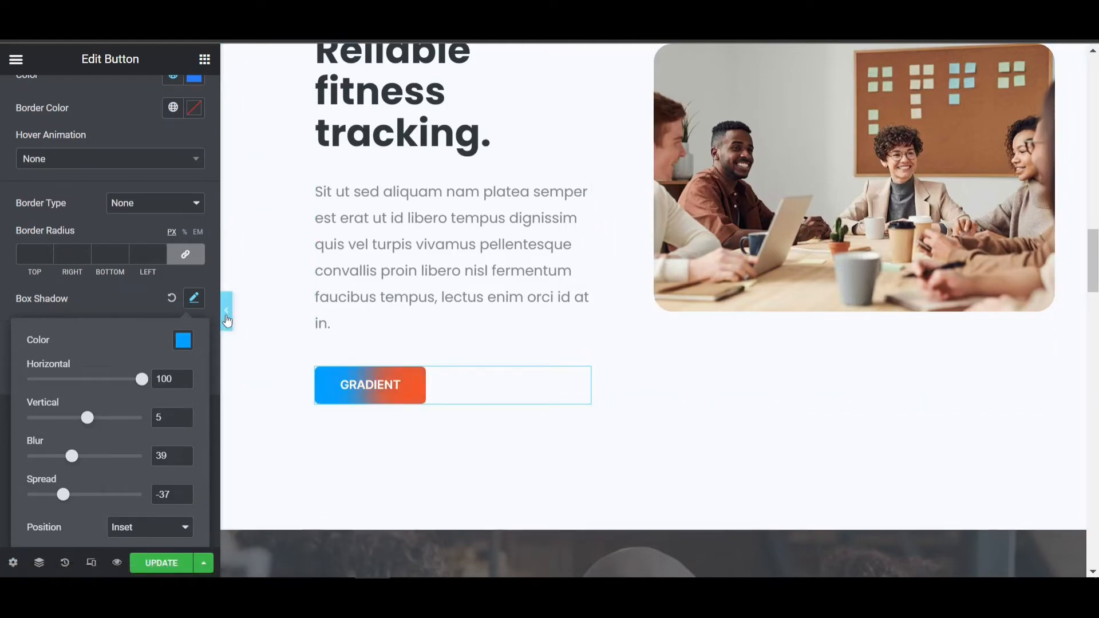
Preview the gradient button without the editing panel, and update the page.
left_click(226, 311)
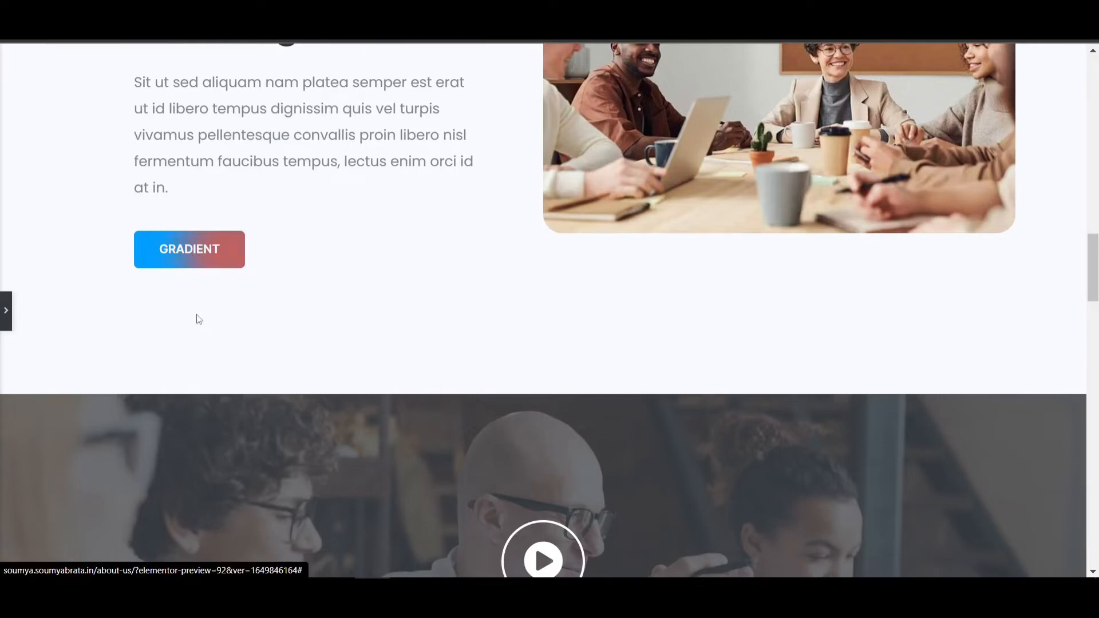
left_click(6, 311)
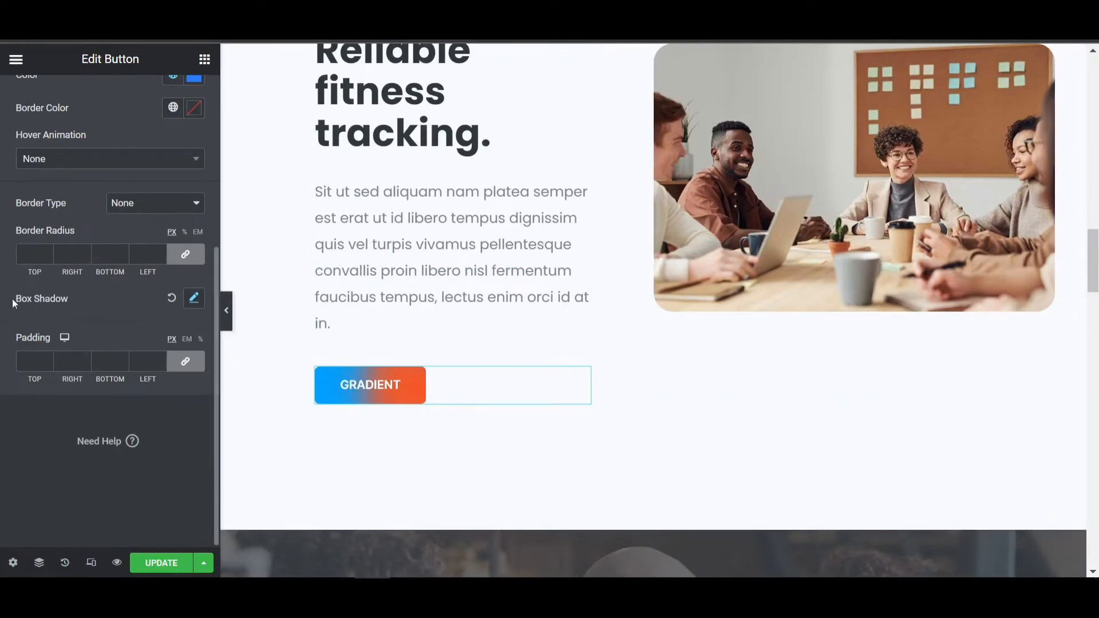
left_click_drag(13, 299, 56, 299)
left_click(64, 307)
left_click(162, 563)
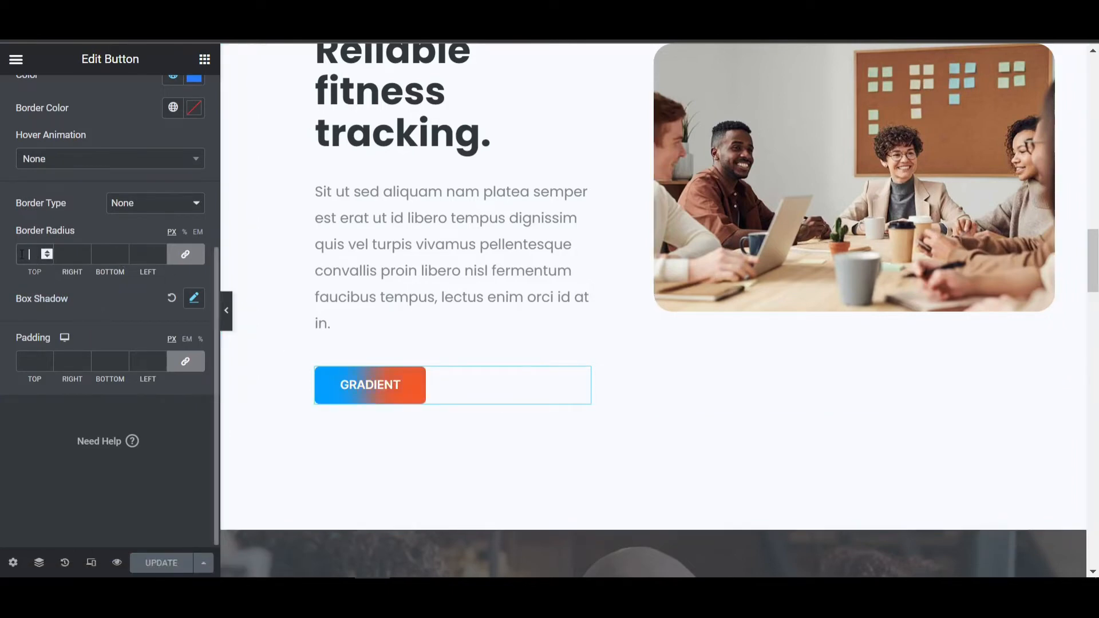
Set the button's border radius to 35 px on all corners and its size to Medium.
type("35")
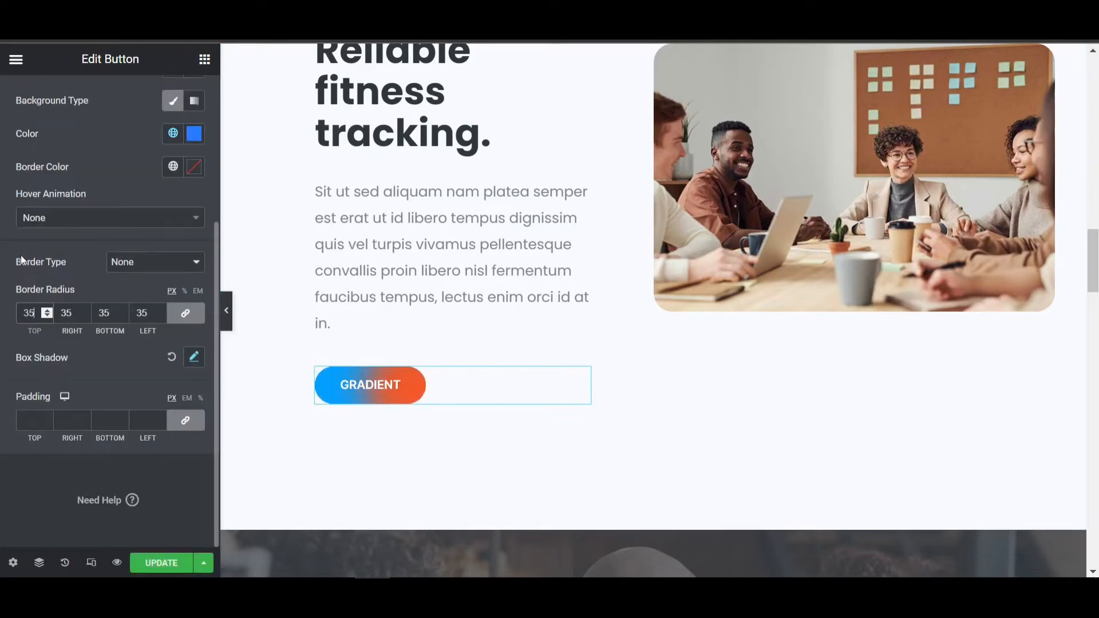
left_click(371, 385)
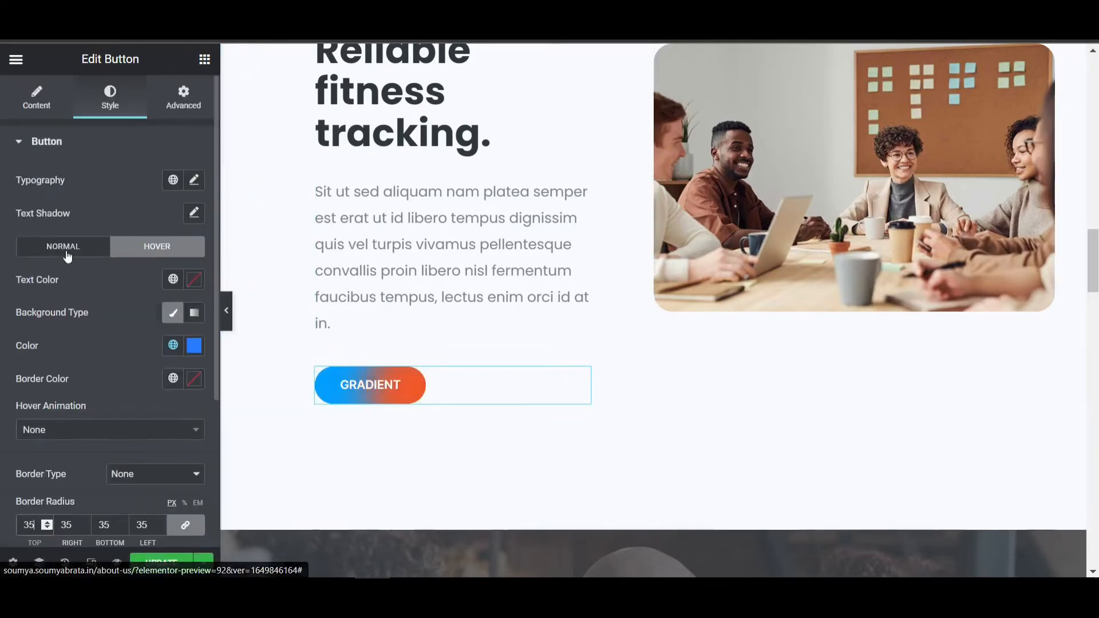
left_click(36, 98)
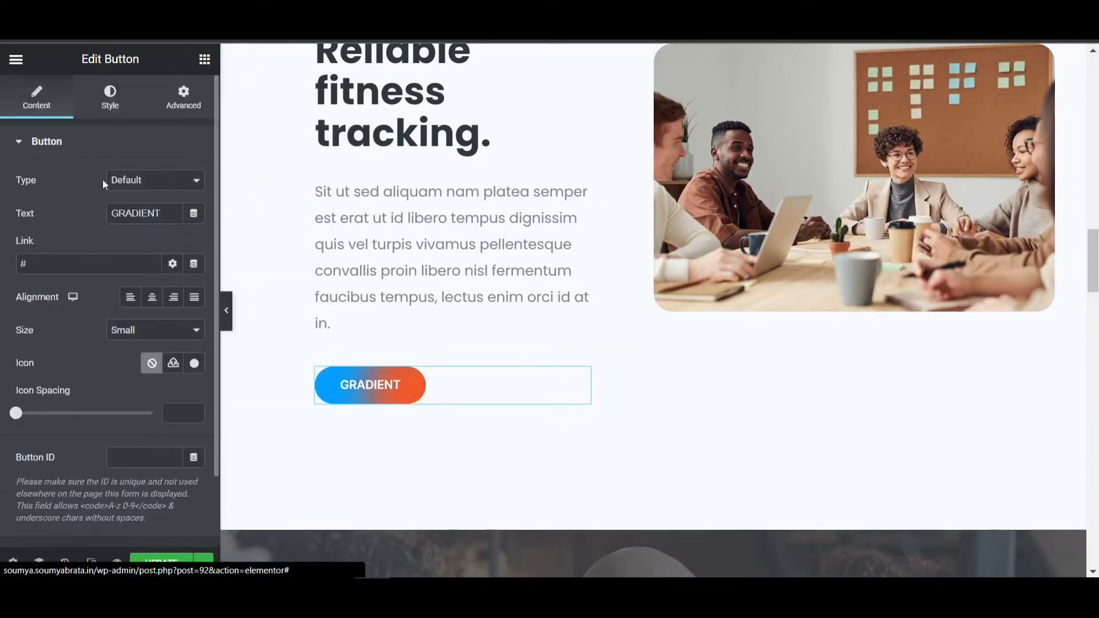
left_click(144, 343)
left_click(129, 371)
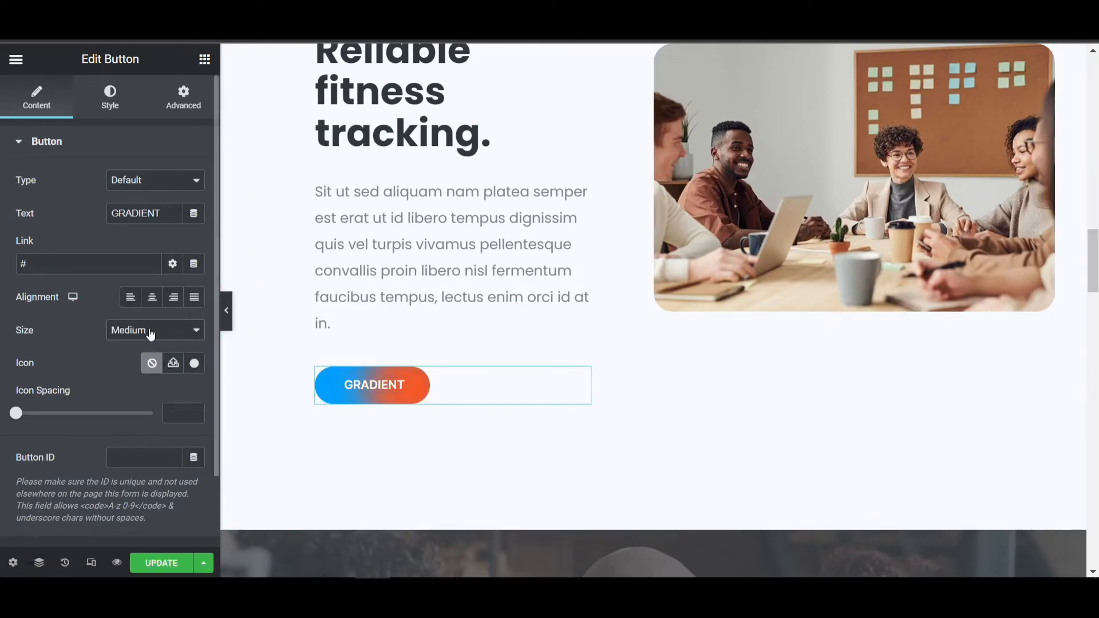
Try the Large and Extra Large sizes on the GRADIENT button and return it to Medium.
left_click(151, 335)
left_click(129, 383)
left_click(147, 331)
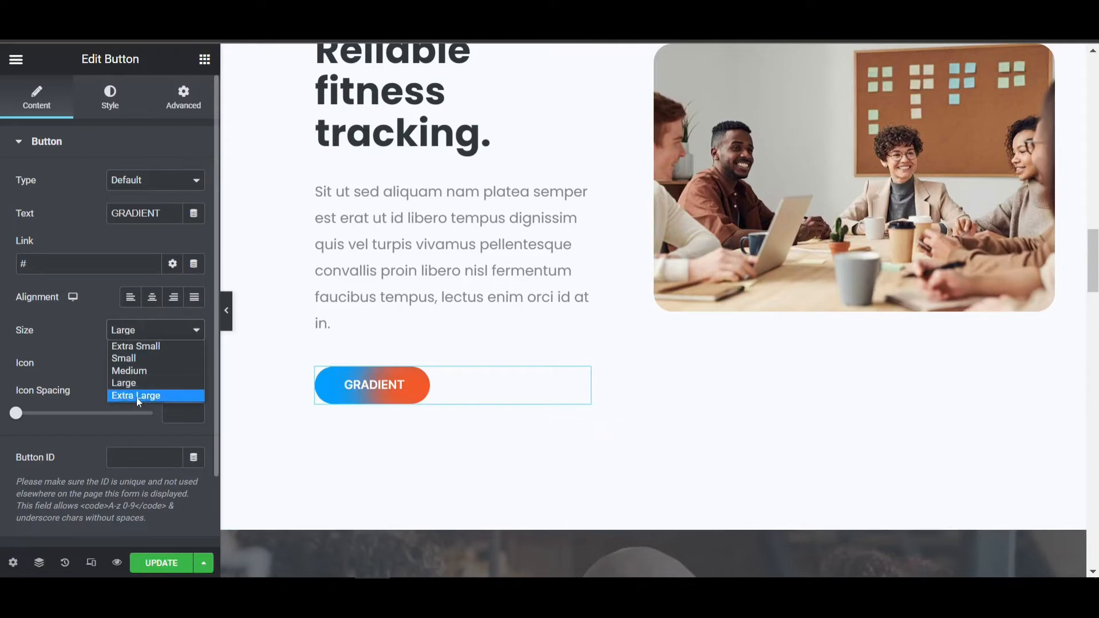
left_click(137, 397)
left_click(145, 338)
left_click(139, 371)
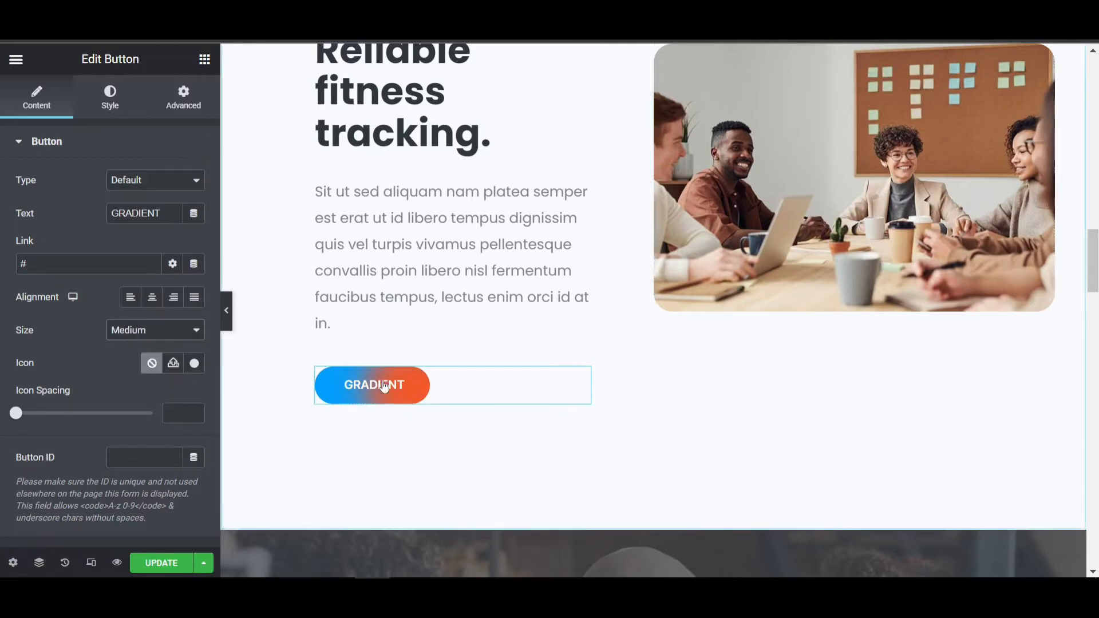
Update the page and dismiss the Intel driver update notification.
key("ctrl+s")
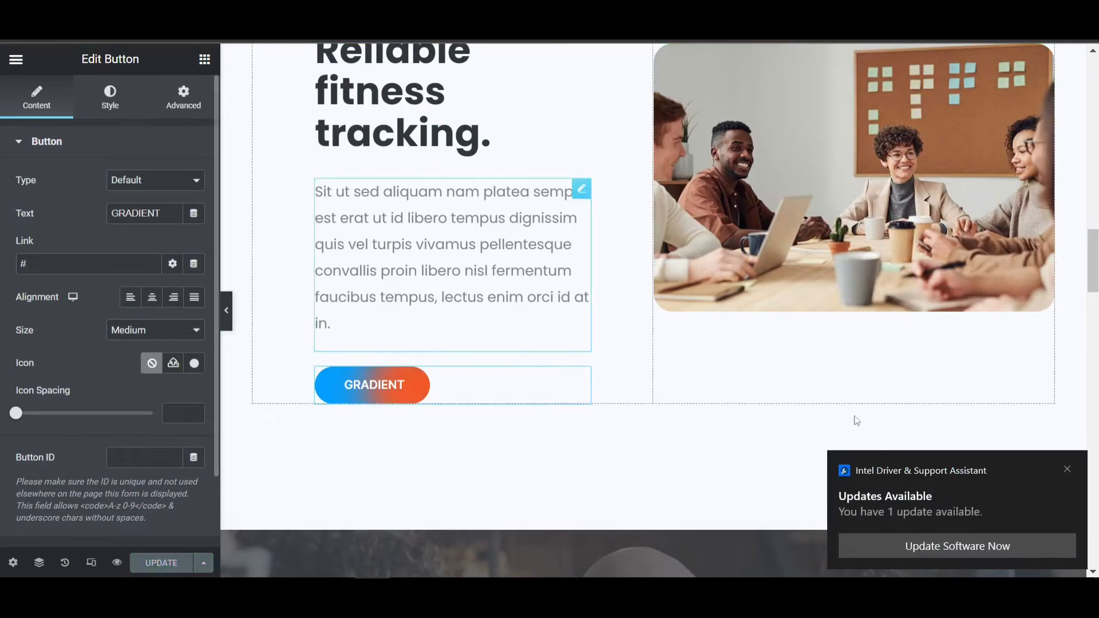
left_click(1068, 470)
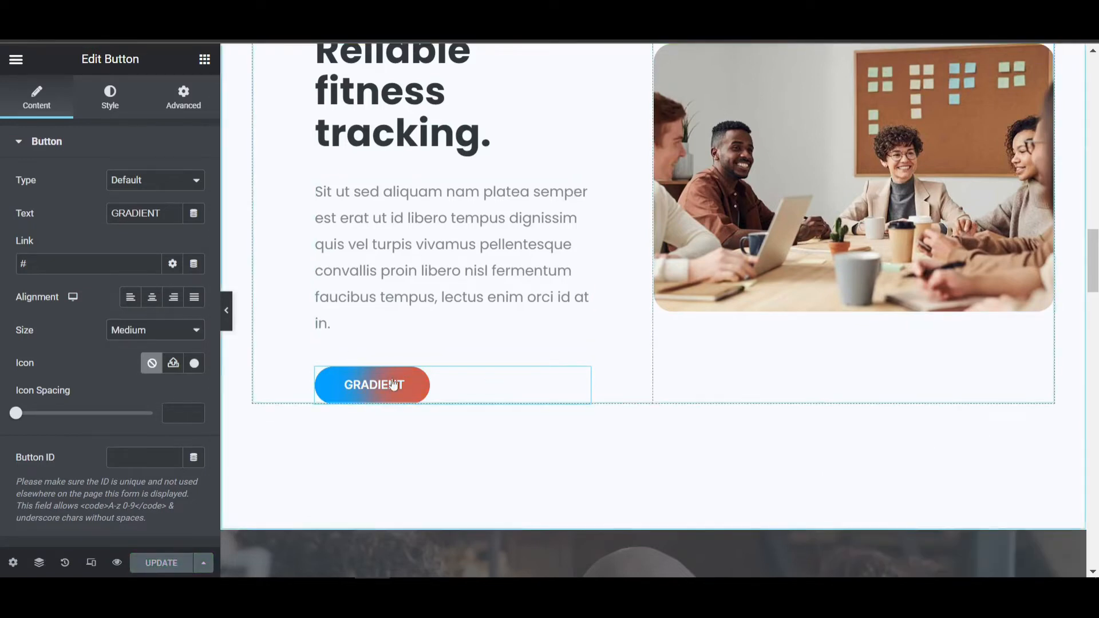
Replace the gradient Click Here button below the "Fitness tracking platform for everyone." text with a new Button widget.
scroll(647, 333, "up", 1)
scroll(648, 333, "up", 9)
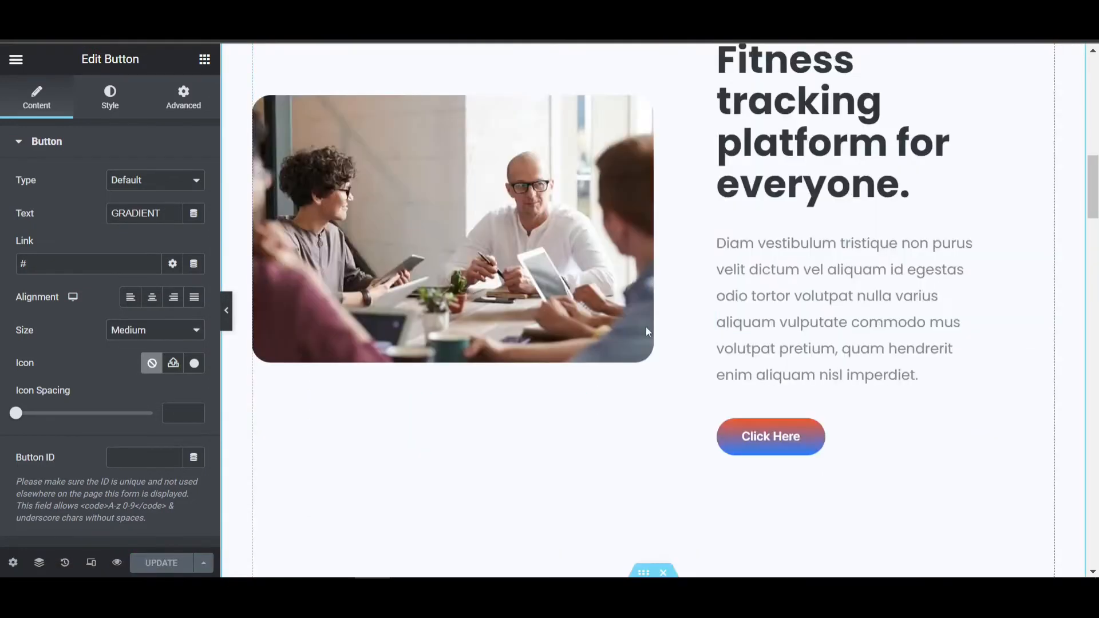
scroll(648, 332, "down", 6)
left_click(190, 94)
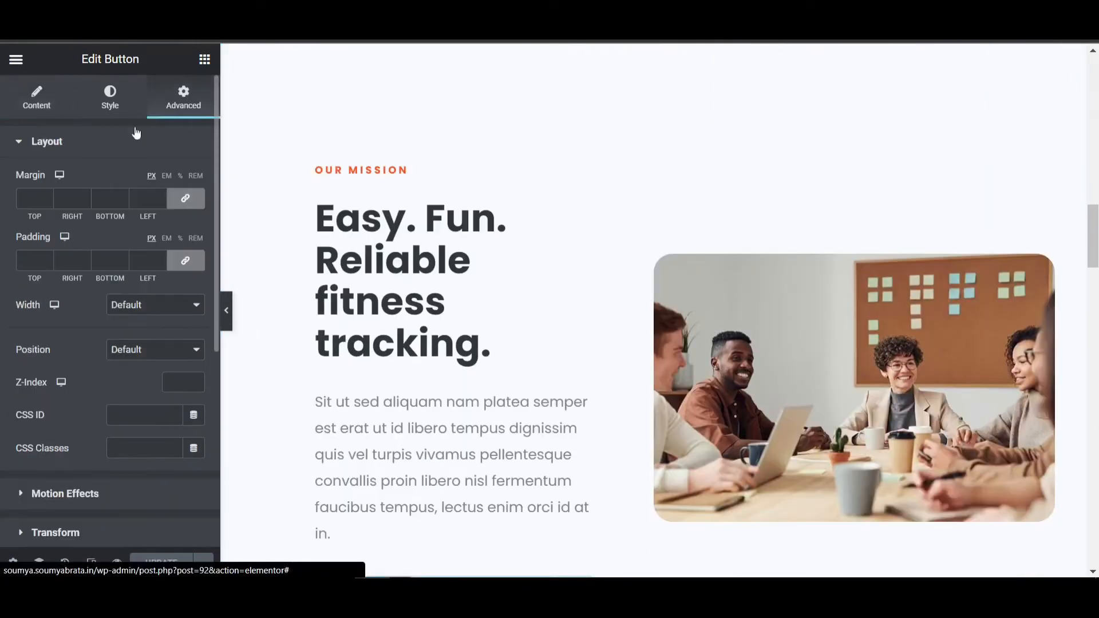
left_click(205, 59)
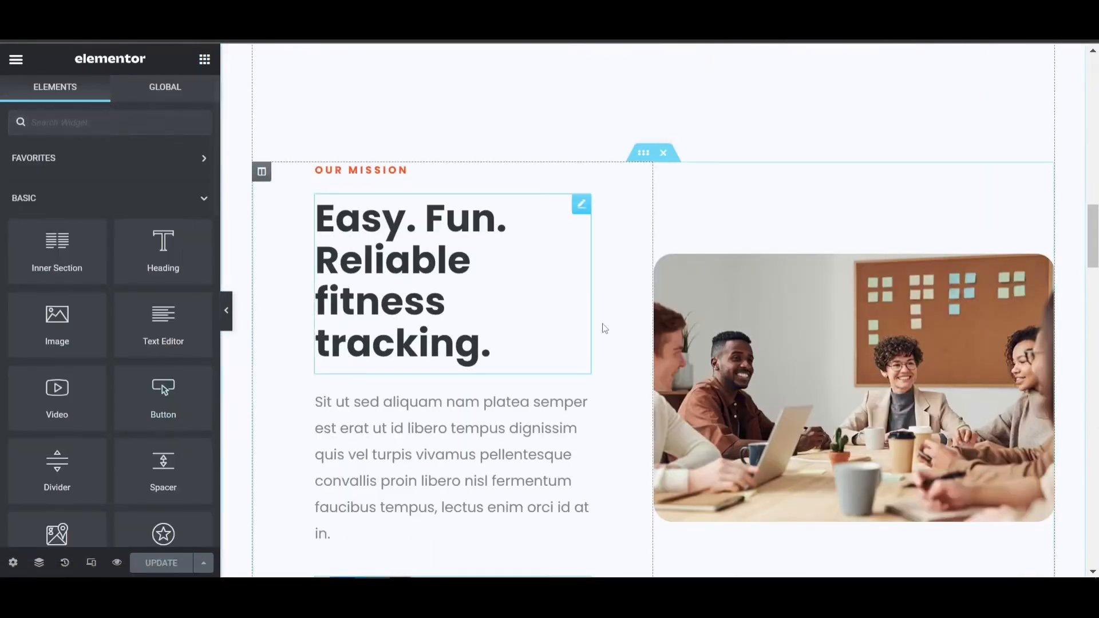
scroll(602, 327, "down", 8)
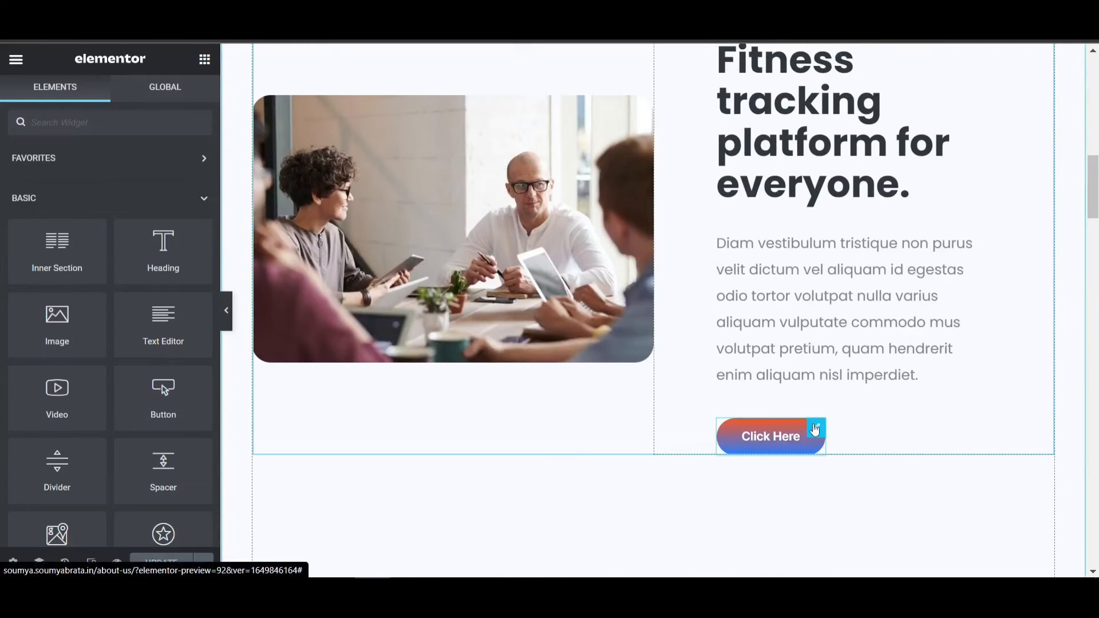
right_click(810, 431)
left_click(841, 562)
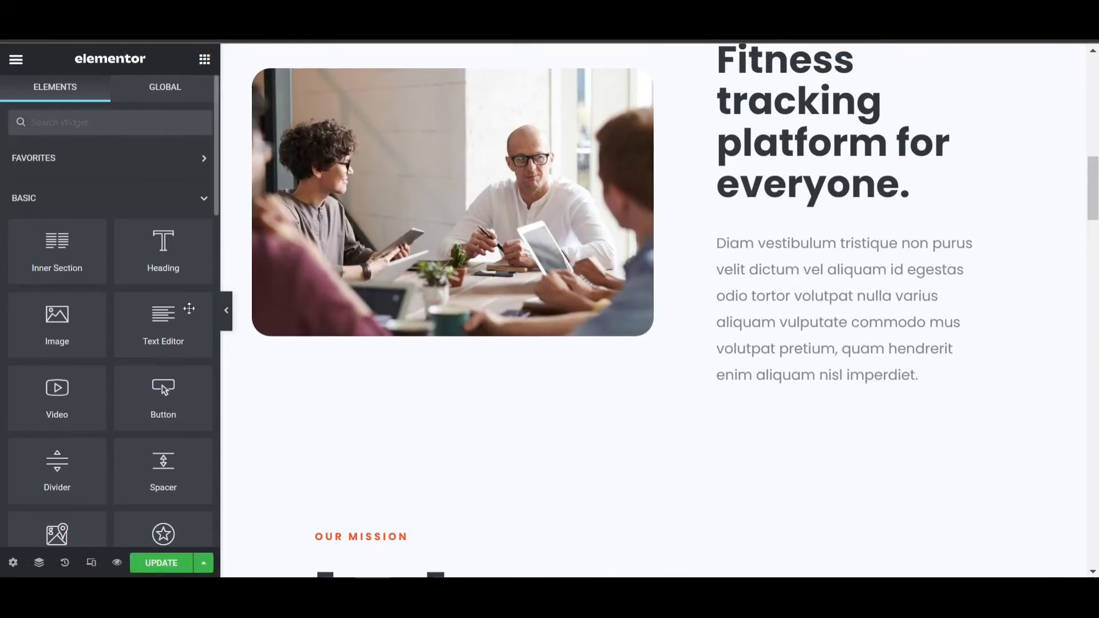
left_click_drag(170, 408, 785, 389)
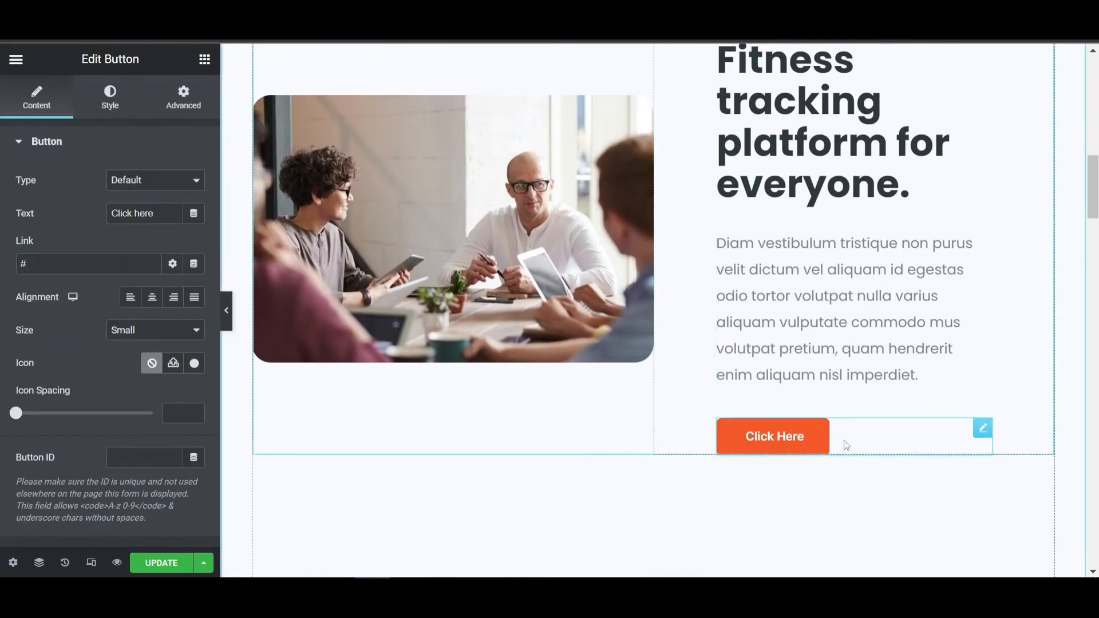
Make the new button's normal background color fully transparent, #02010100.
left_click(115, 98)
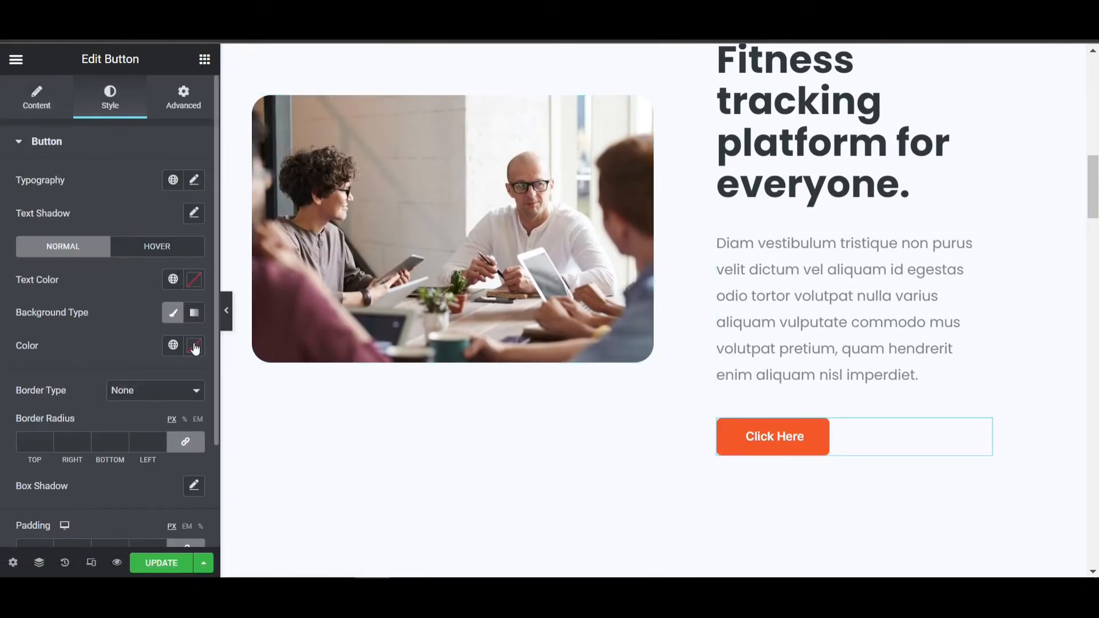
left_click(194, 346)
left_click(183, 284)
left_click_drag(182, 284, 20, 283)
left_click(89, 345)
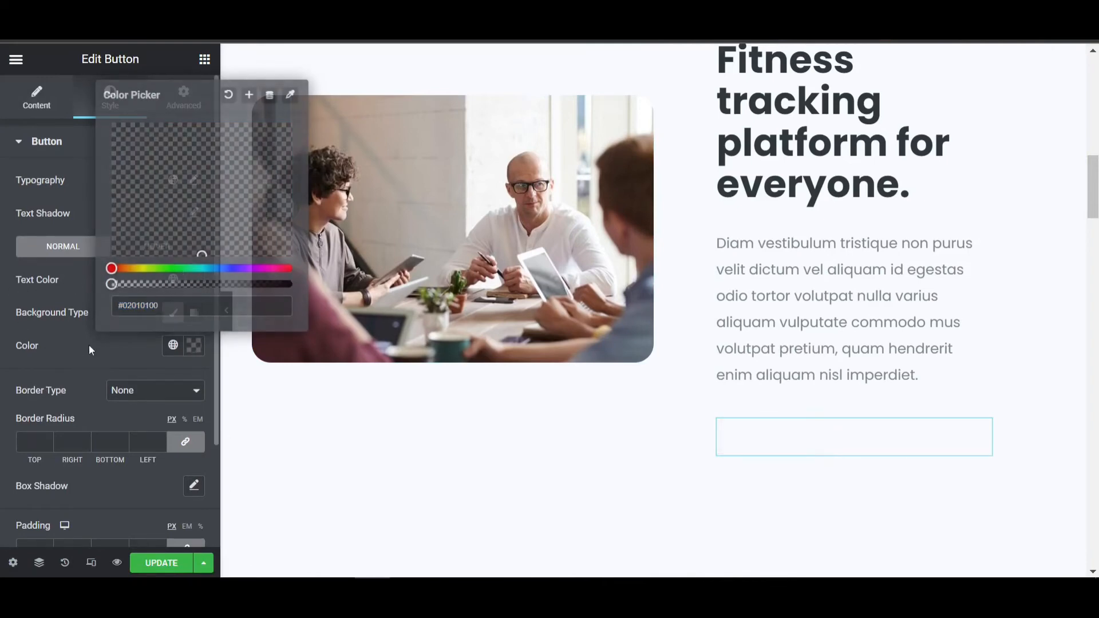
Set the button's normal text color to black, #000000.
left_click(194, 281)
type("#000000")
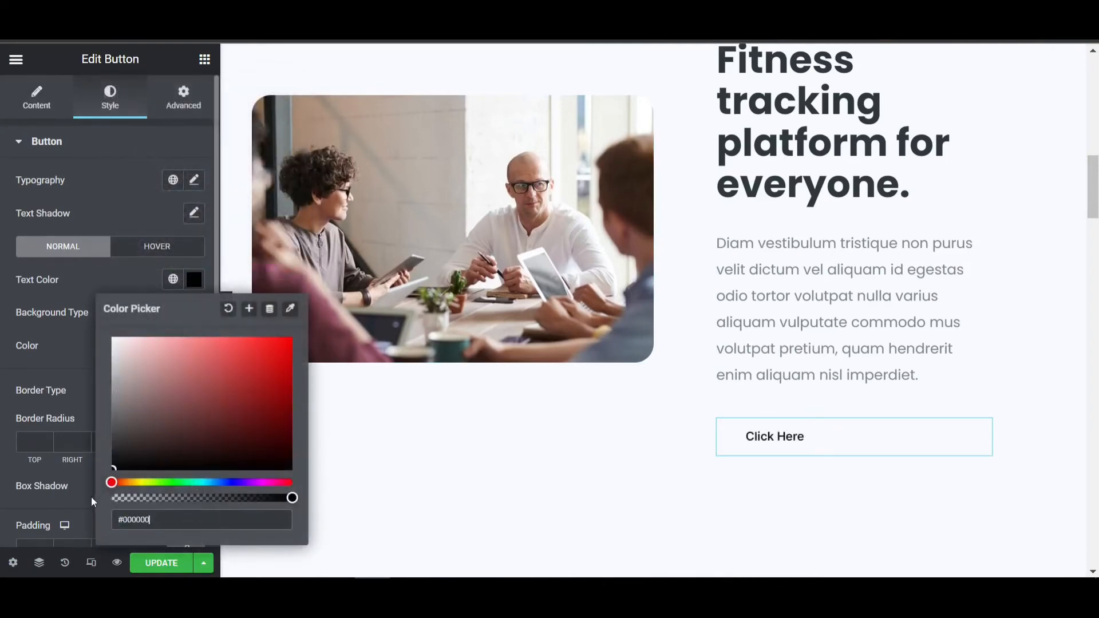
left_click(68, 367)
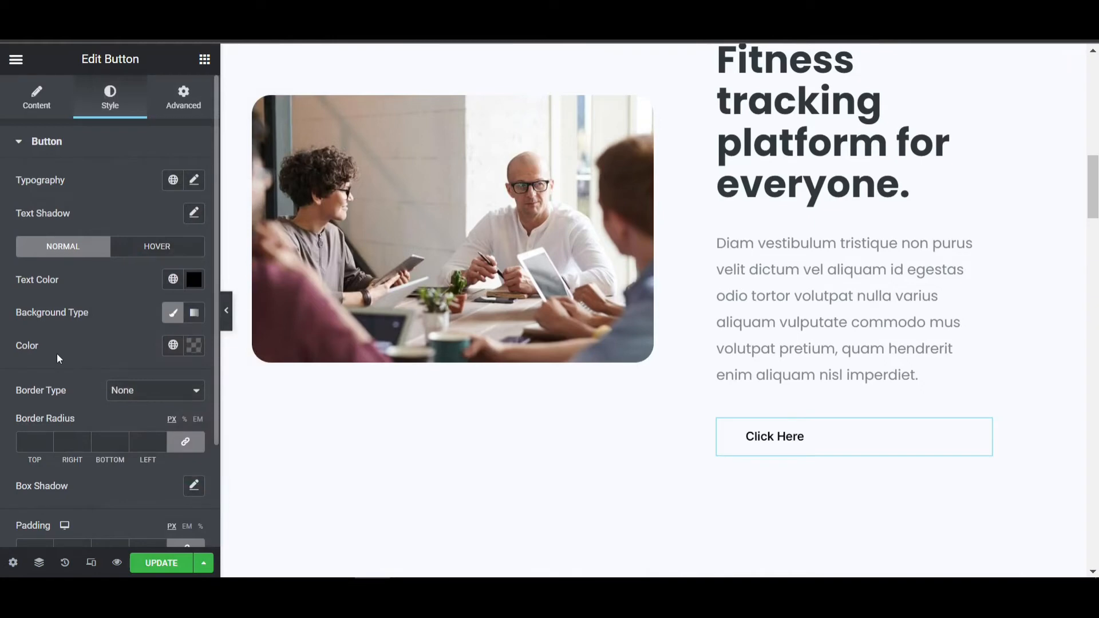
left_click(182, 112)
scroll(26, 367, "down", 5)
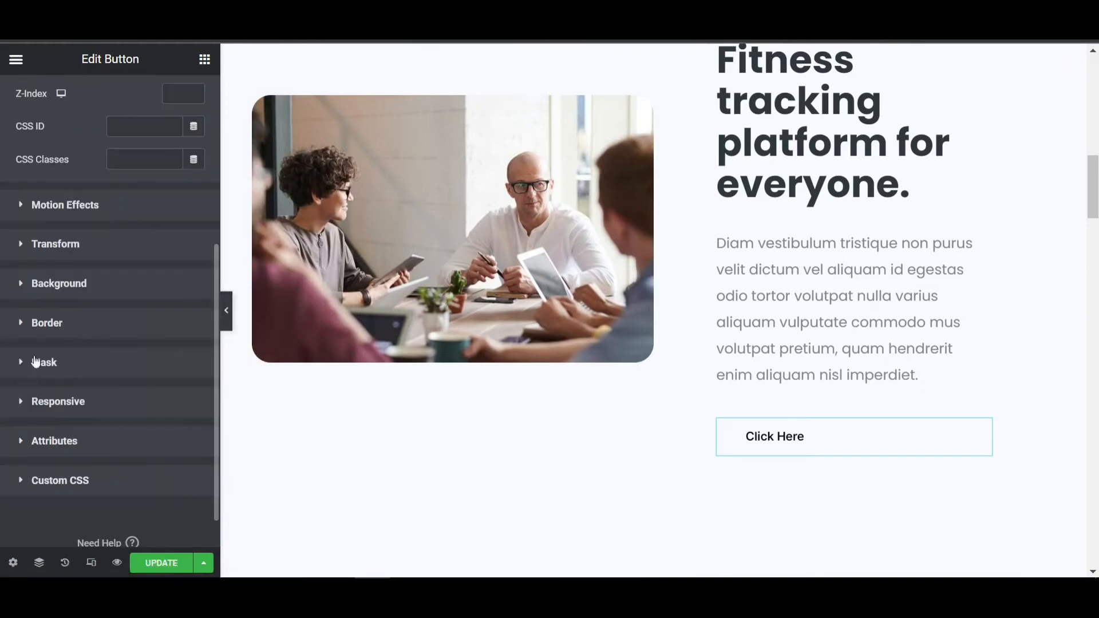
scroll(115, 286, "up", 5)
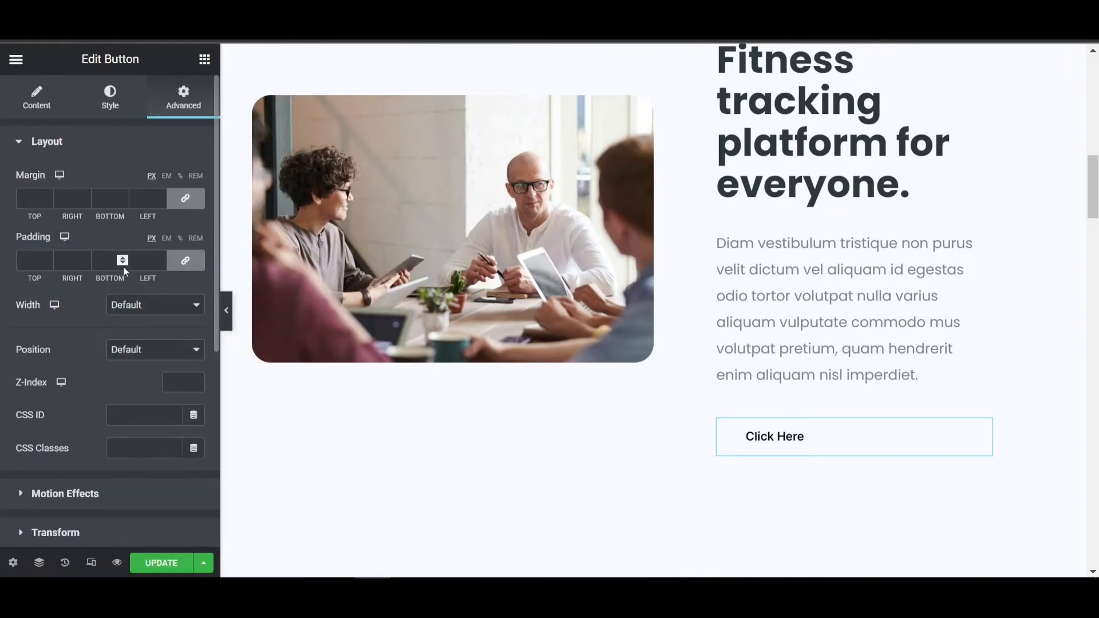
left_click(115, 108)
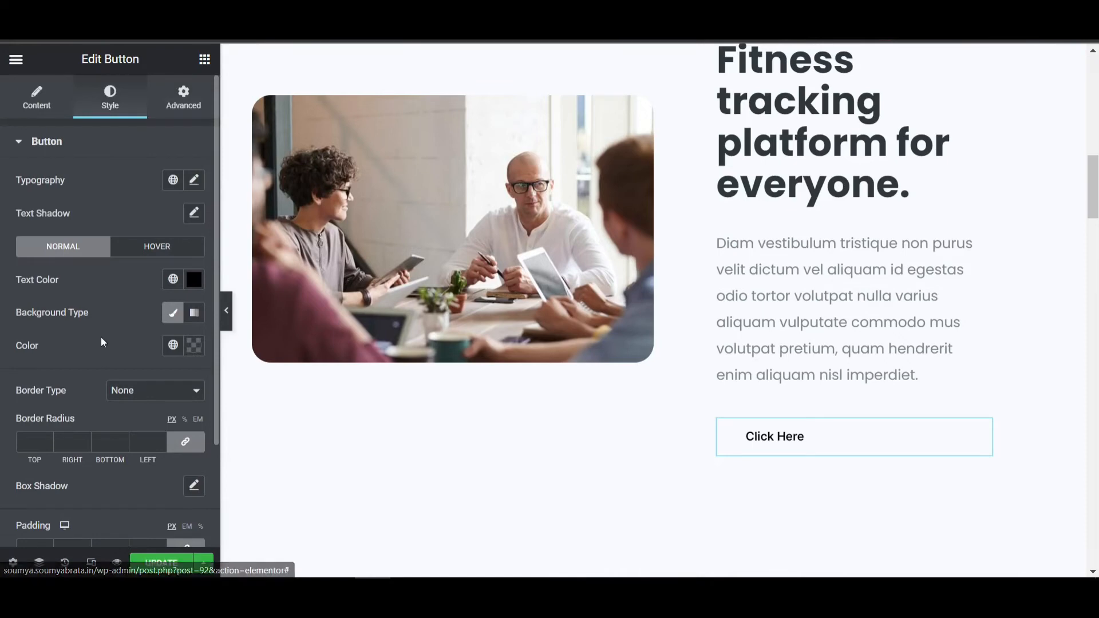
Give the button widget's normal background a linear gradient from Theme Color 1 (orange) to Theme Color 2 (blue).
left_click(194, 111)
scroll(88, 343, "down", 5)
left_click(115, 298)
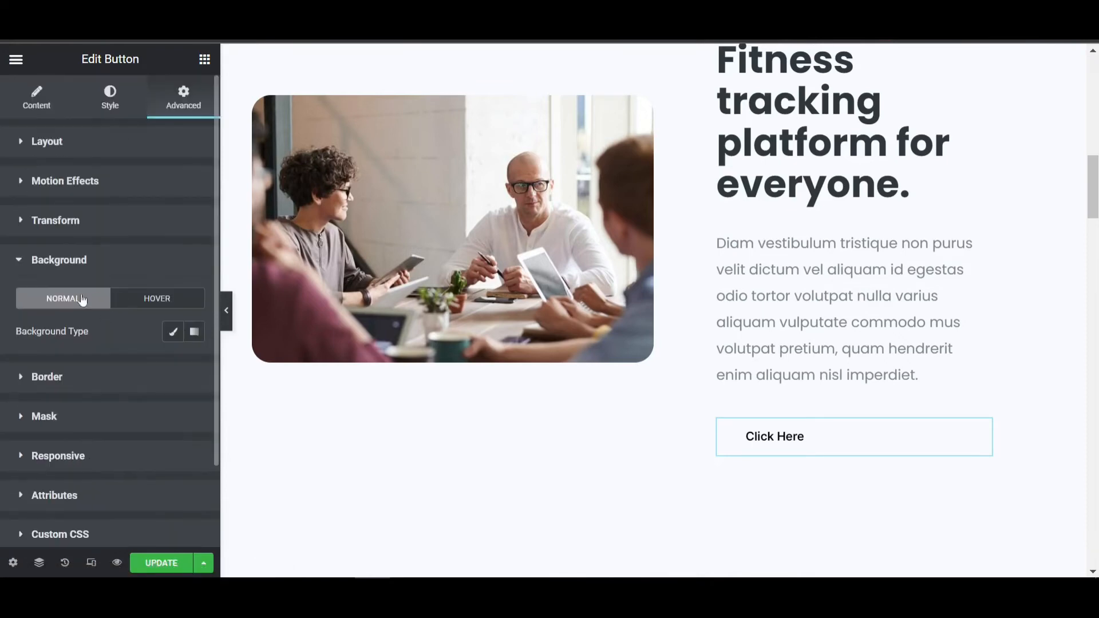
left_click(194, 333)
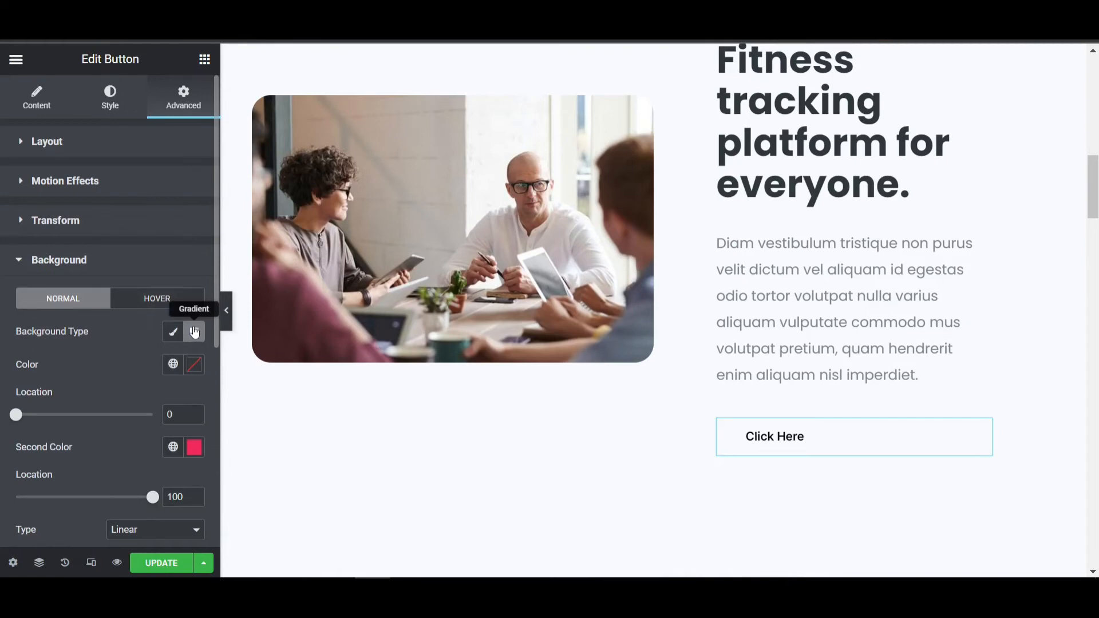
left_click(169, 368)
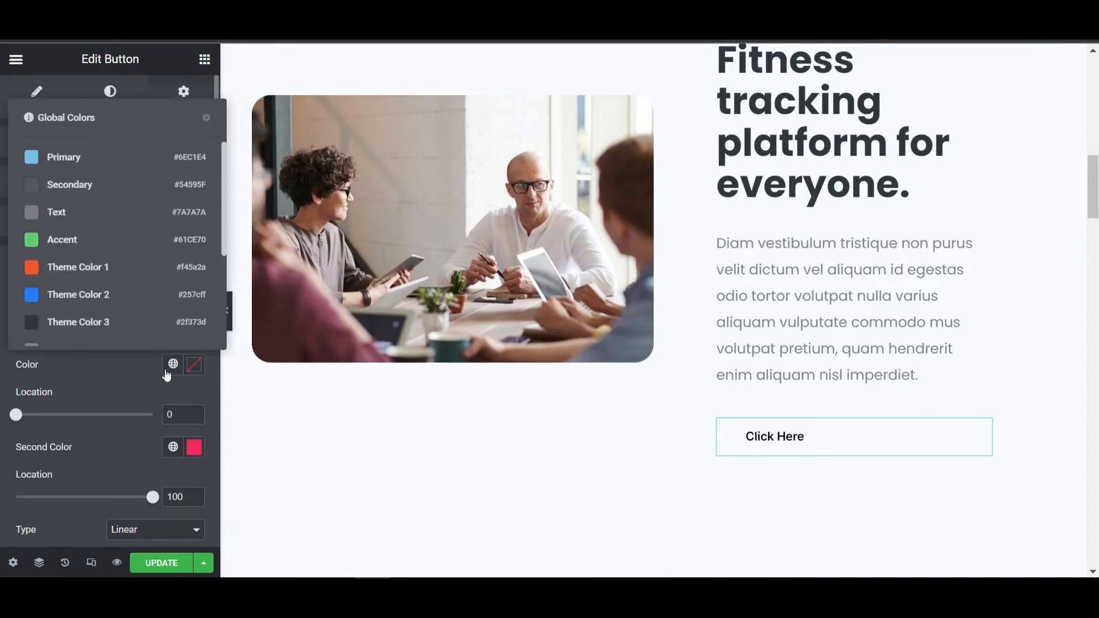
left_click(111, 280)
left_click(177, 448)
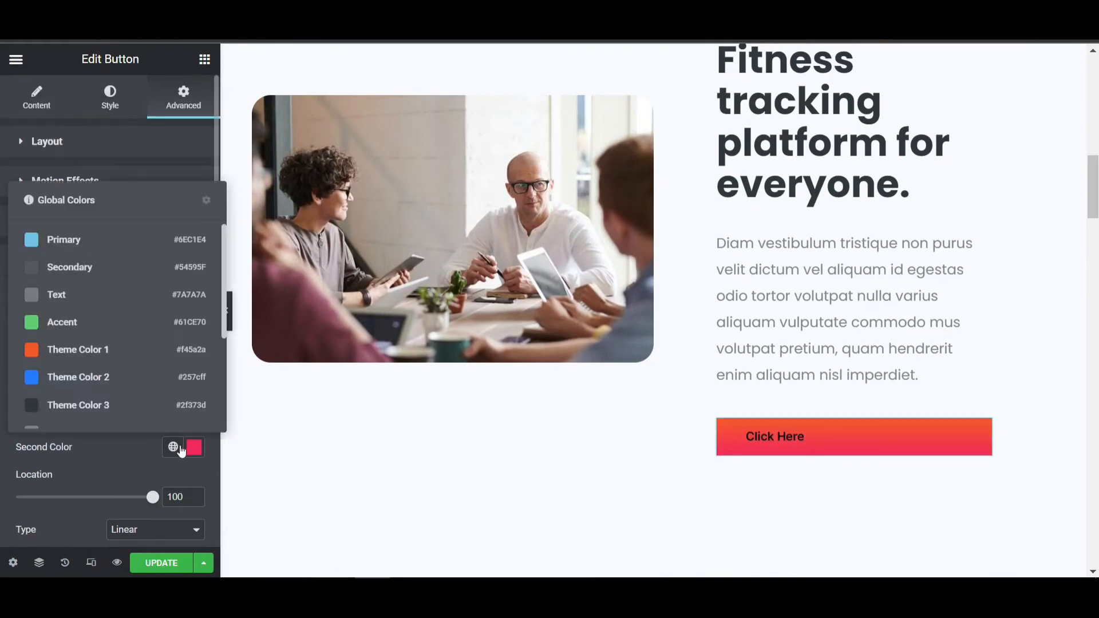
left_click(146, 373)
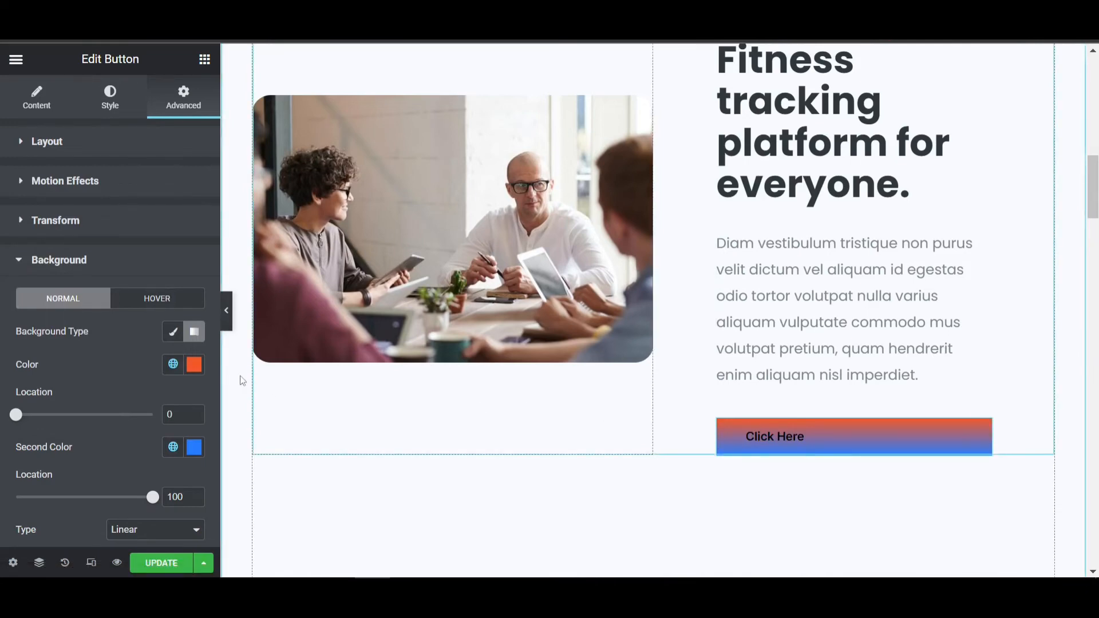
Set the button widget's layout width to Inline (auto).
left_click(114, 151)
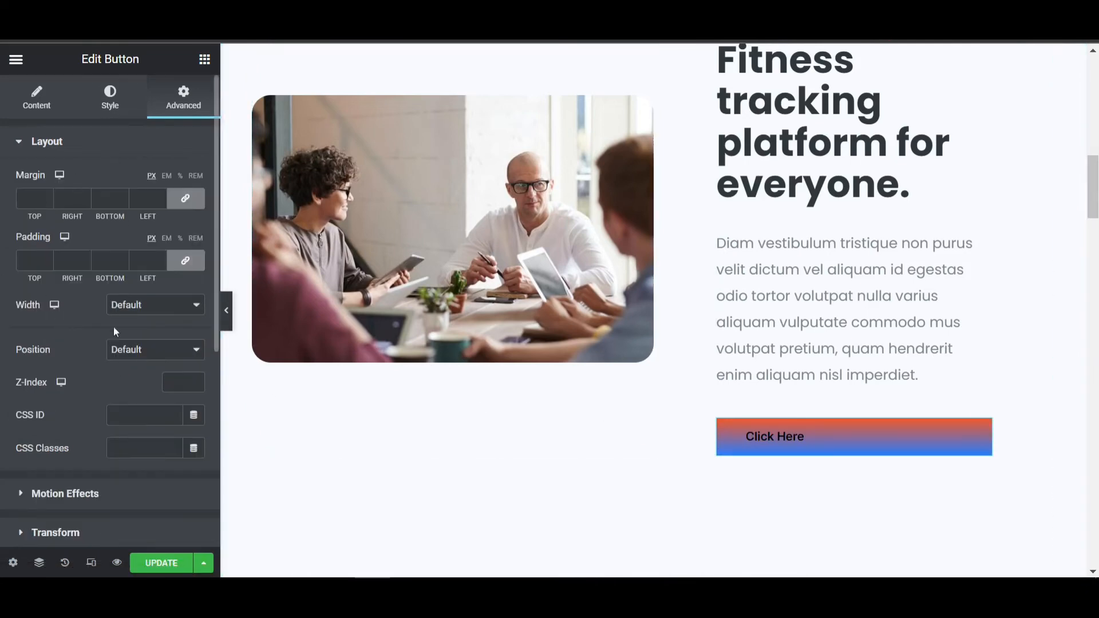
left_click(130, 306)
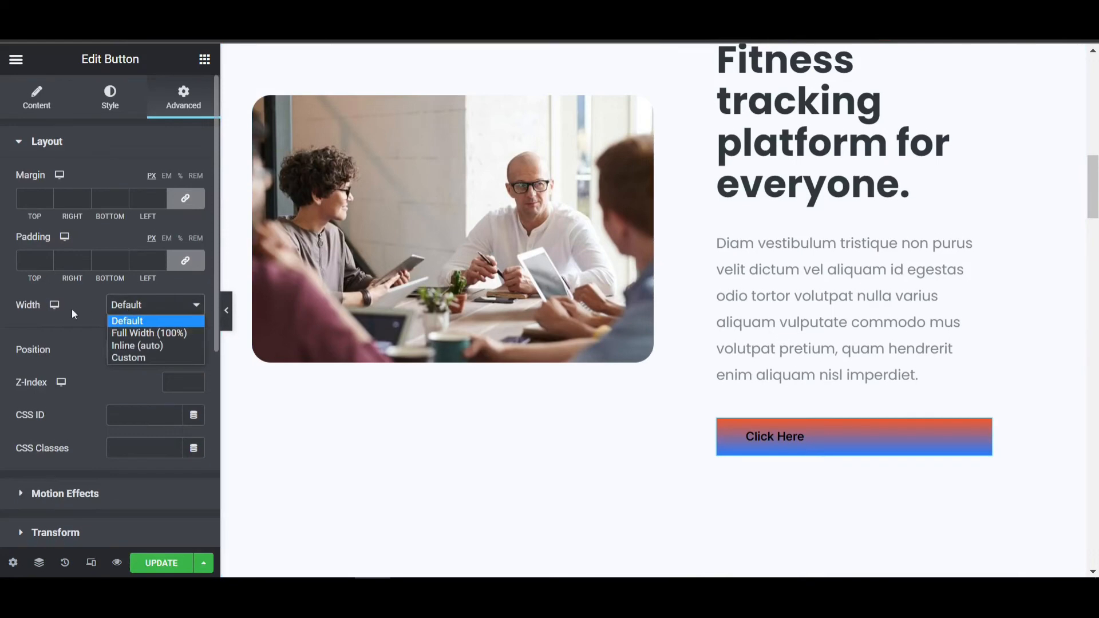
left_click(150, 345)
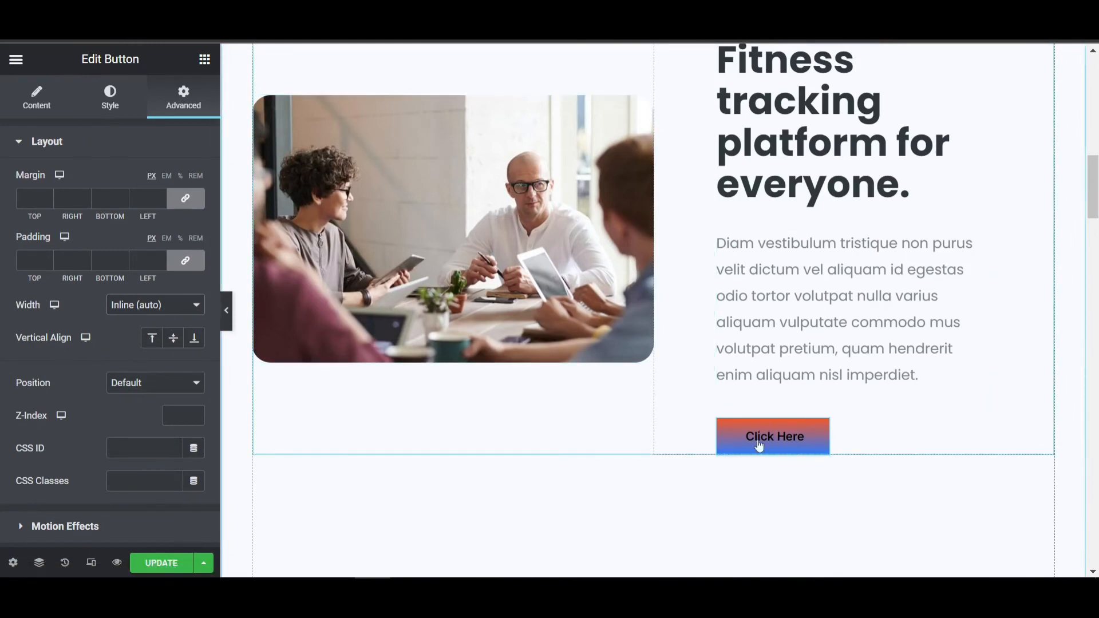
left_click(110, 97)
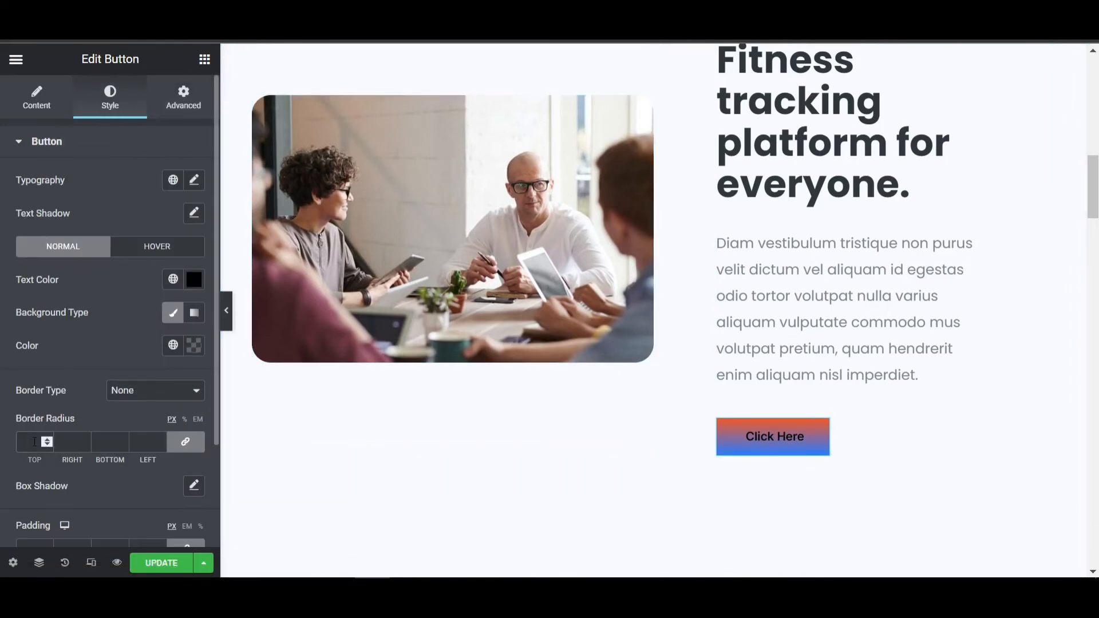
left_click(35, 442)
type("35")
key("BackSpace")
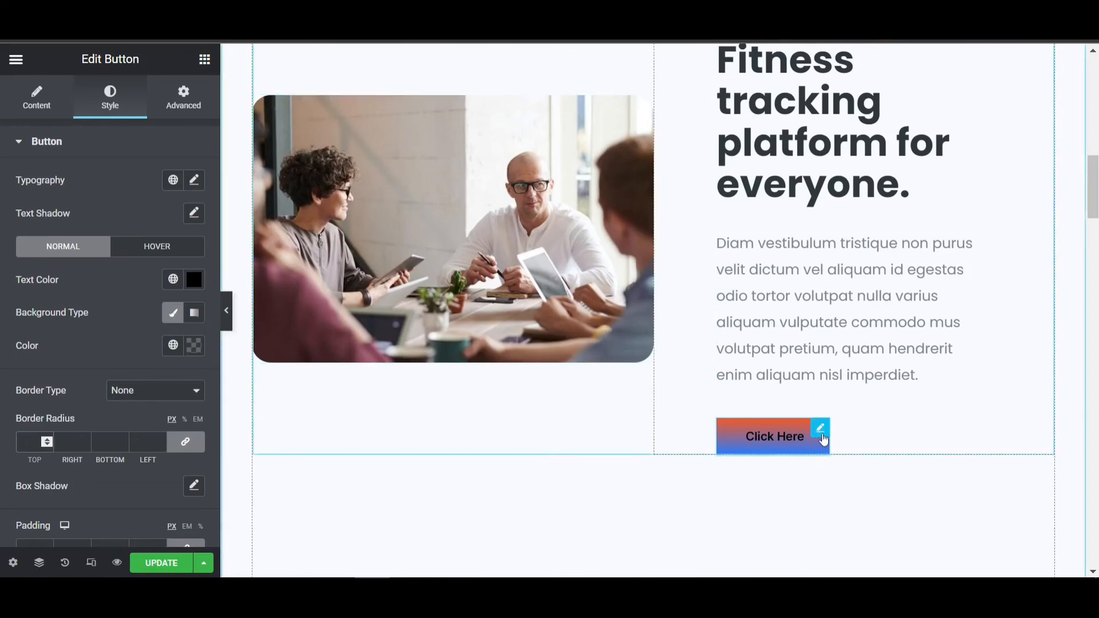
Set the widget's own border radius to 35 px on all four corners in the advanced border settings.
left_click(186, 104)
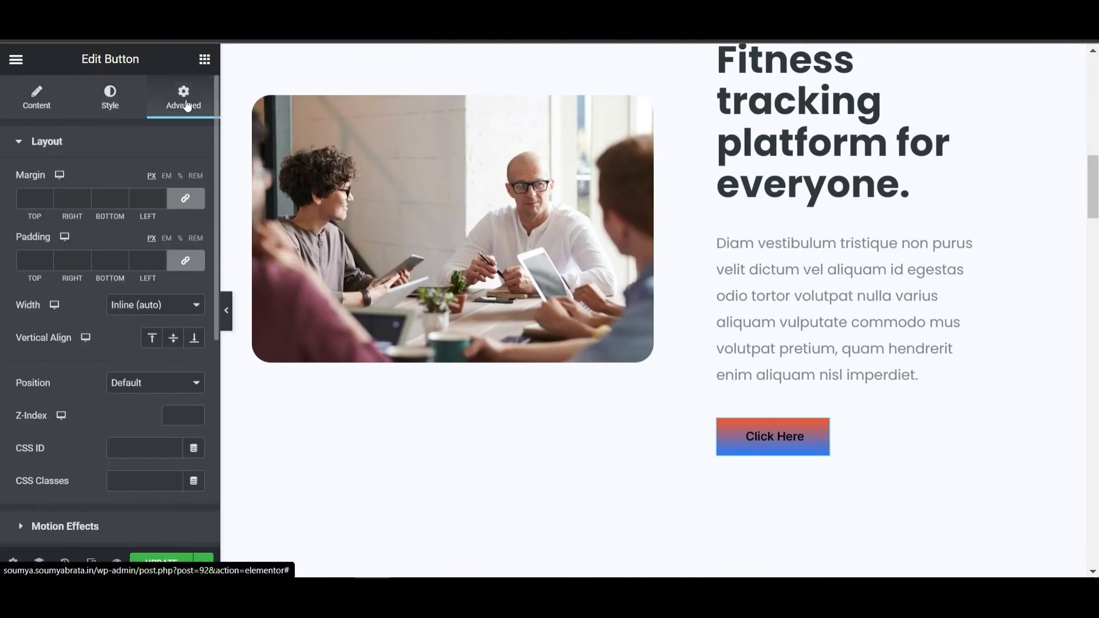
scroll(56, 414, "down", 6)
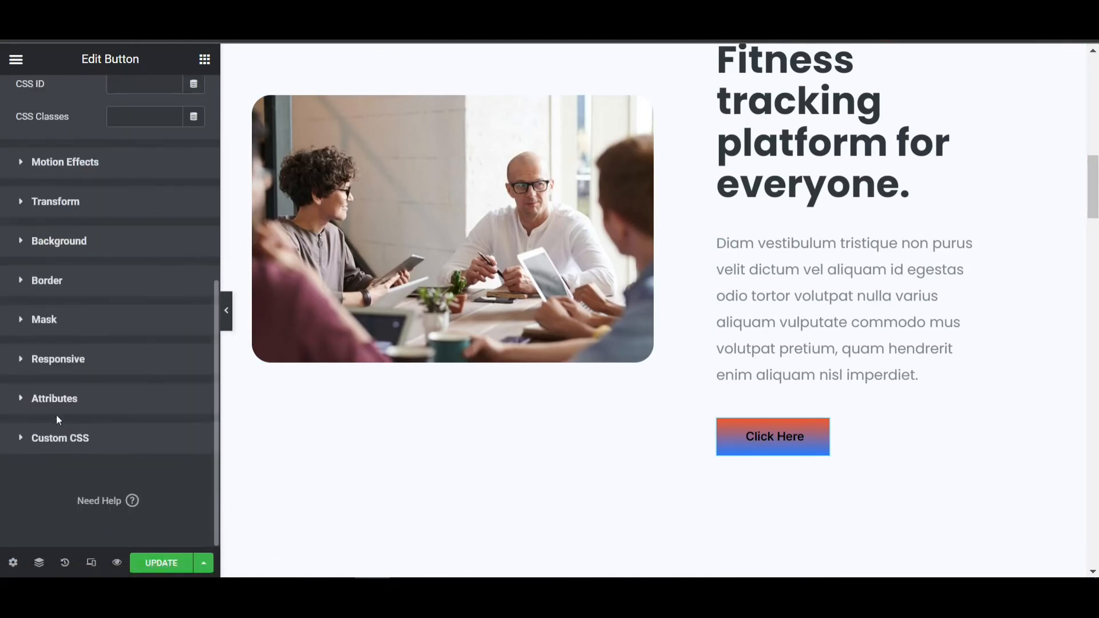
left_click(69, 286)
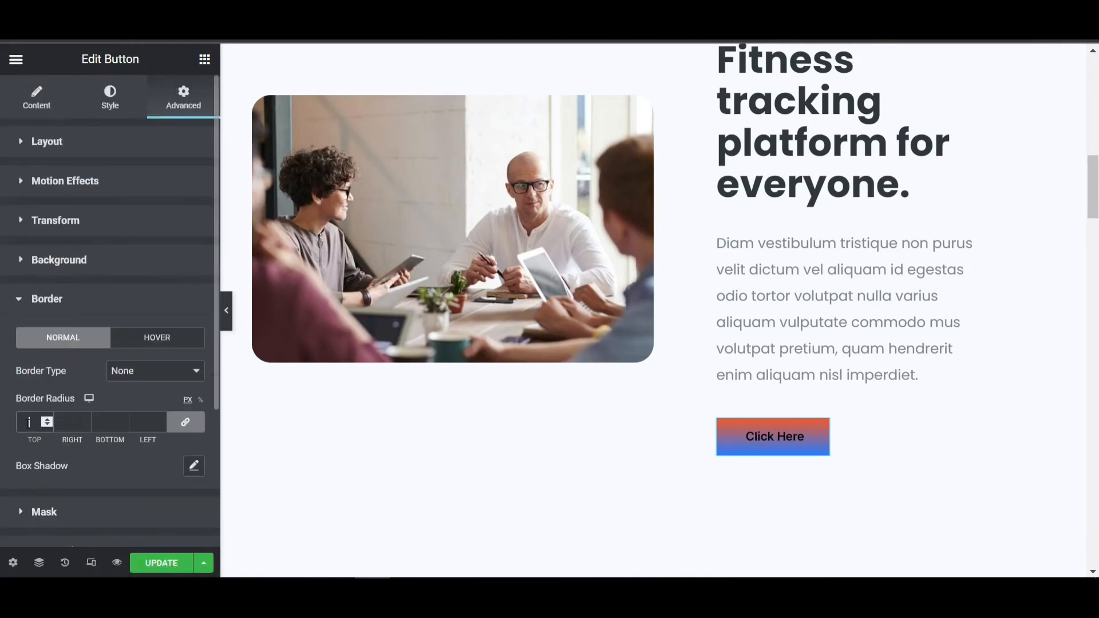
type("5")
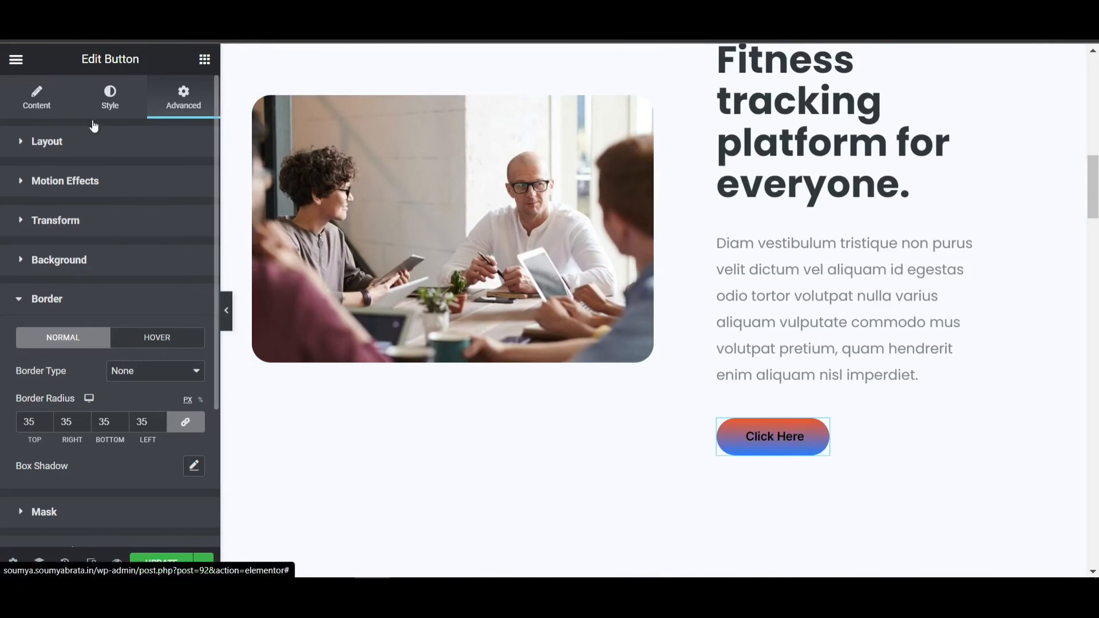
Change the Click Here button's normal text color to white.
left_click(129, 98)
left_click(193, 283)
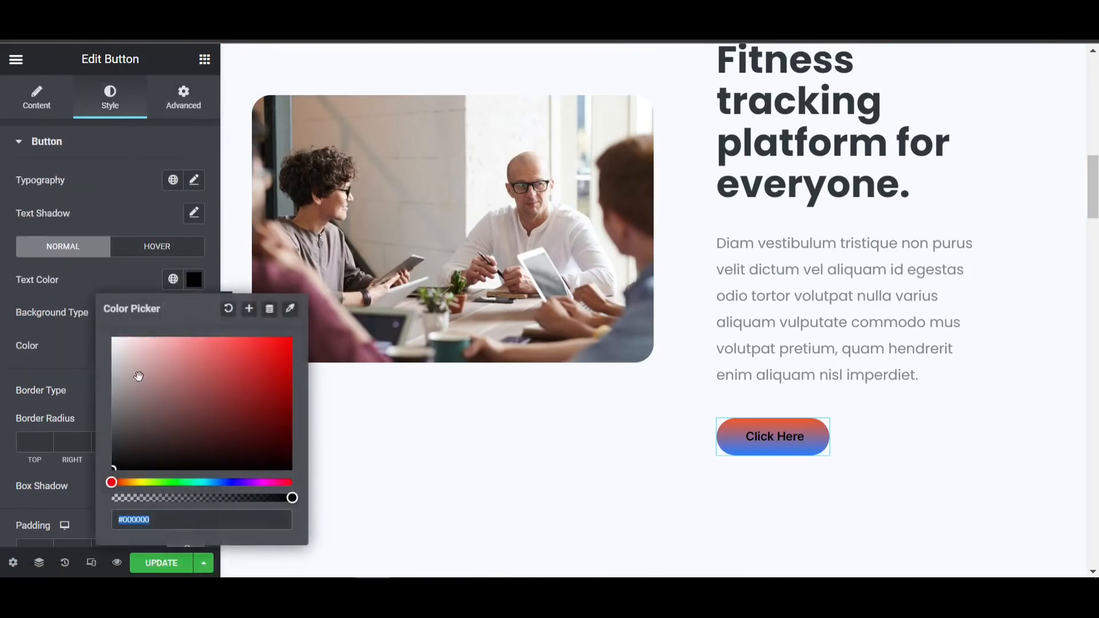
left_click_drag(138, 376, 81, 304)
left_click(58, 333)
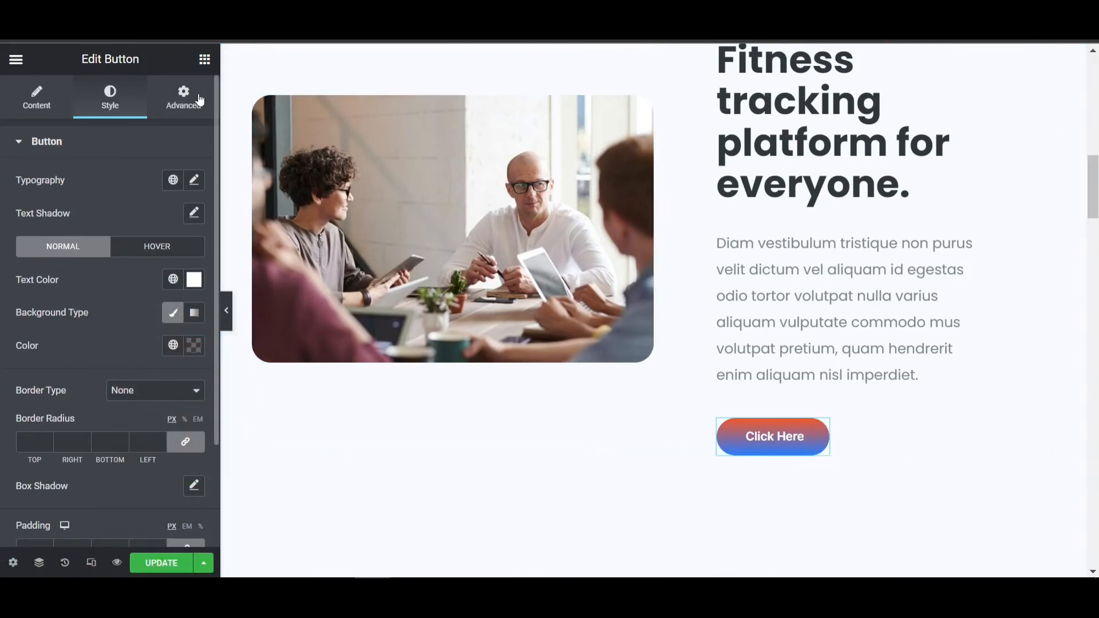
Try the left and right alignments on the Click Here button.
left_click(49, 102)
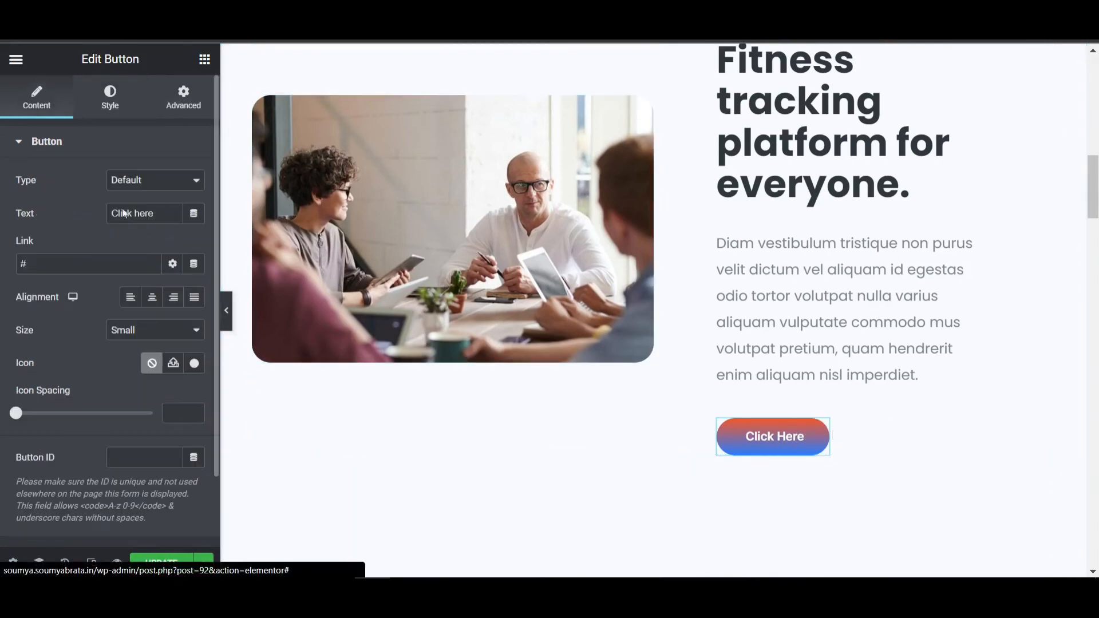
left_click(130, 297)
left_click(173, 298)
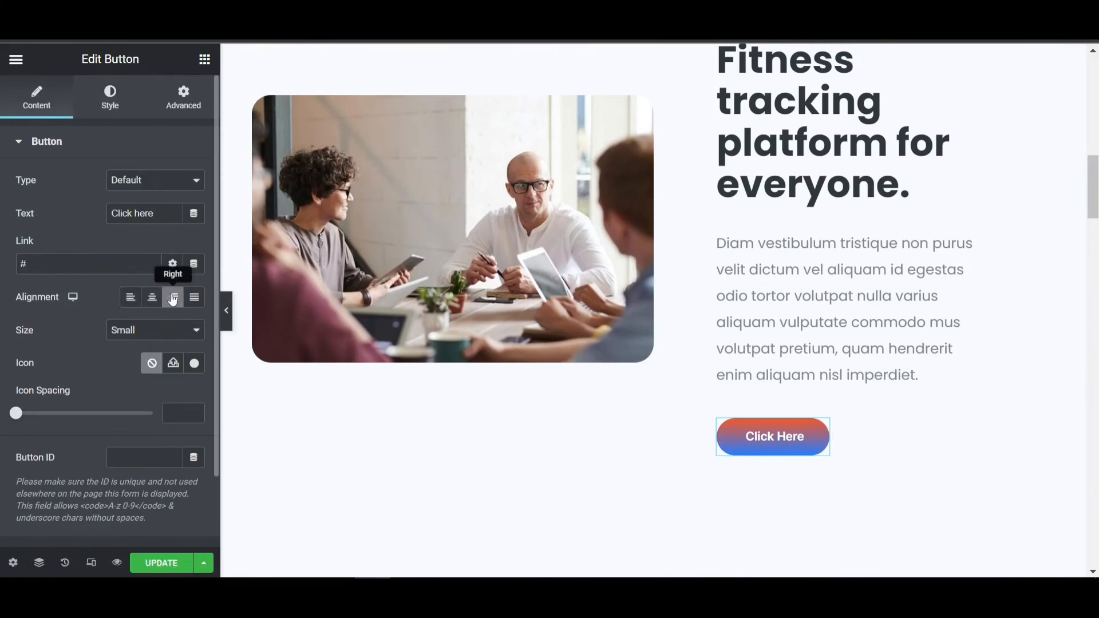
Clear the Click Here button's right alignment and set the widget's layout position to Absolute.
left_click(173, 298)
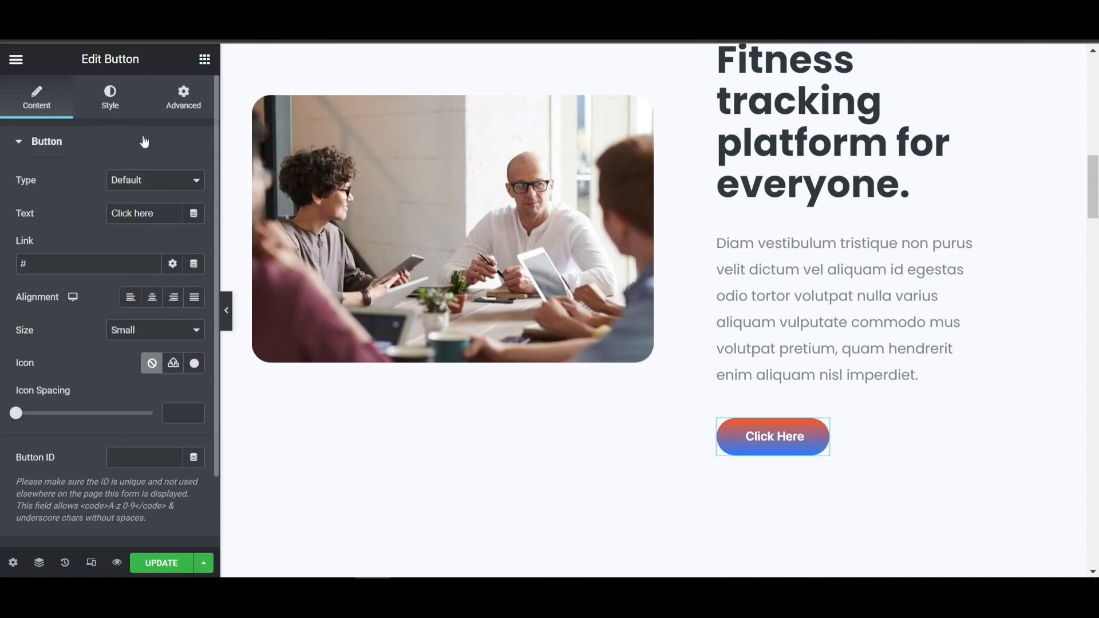
left_click(205, 87)
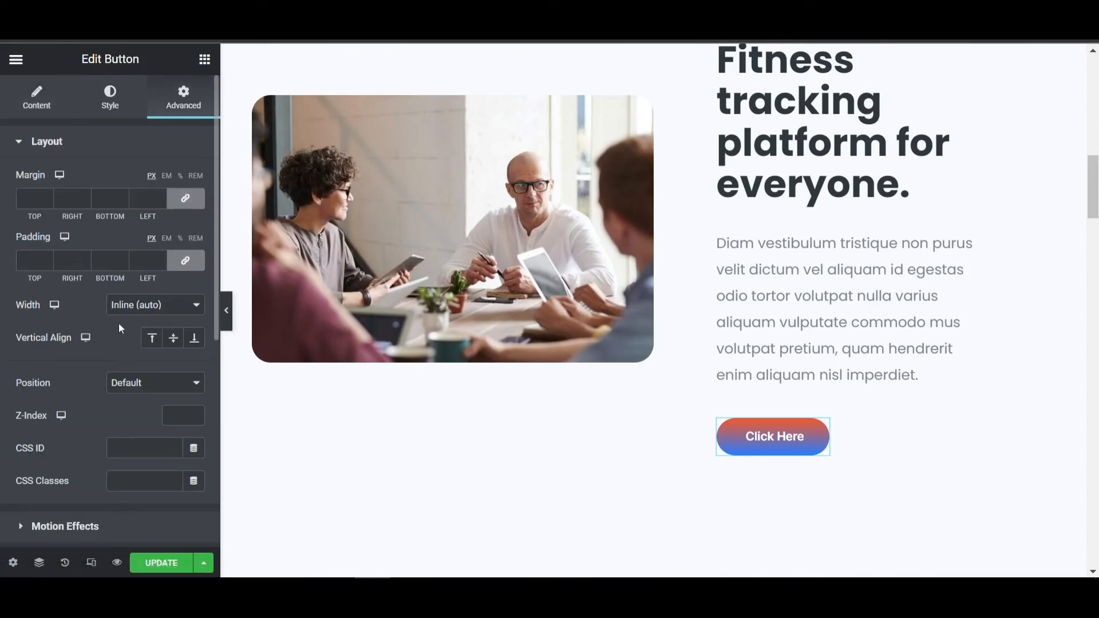
left_click(136, 383)
left_click(128, 413)
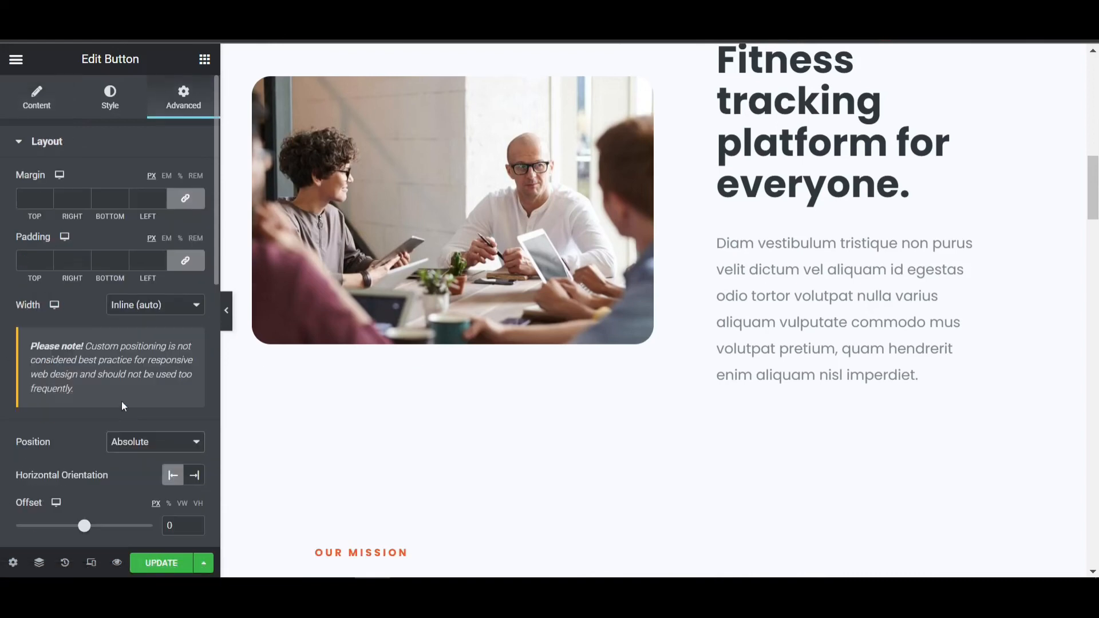
Offset the Click Here button 506 px vertically and 80 px horizontally to sit below the paragraph, and update the page.
scroll(69, 385, "down", 5)
left_click_drag(86, 321, 124, 340)
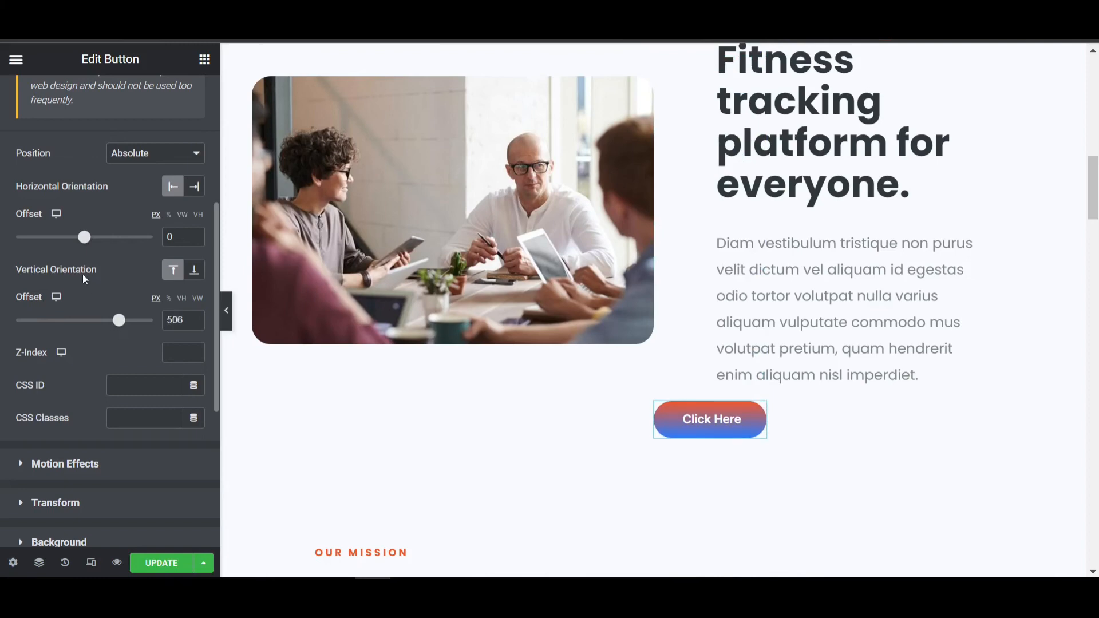
mouse_move(87, 247)
left_mouse_down()
mouse_move(112, 247)
mouse_move(49, 247)
mouse_move(94, 243)
left_mouse_up()
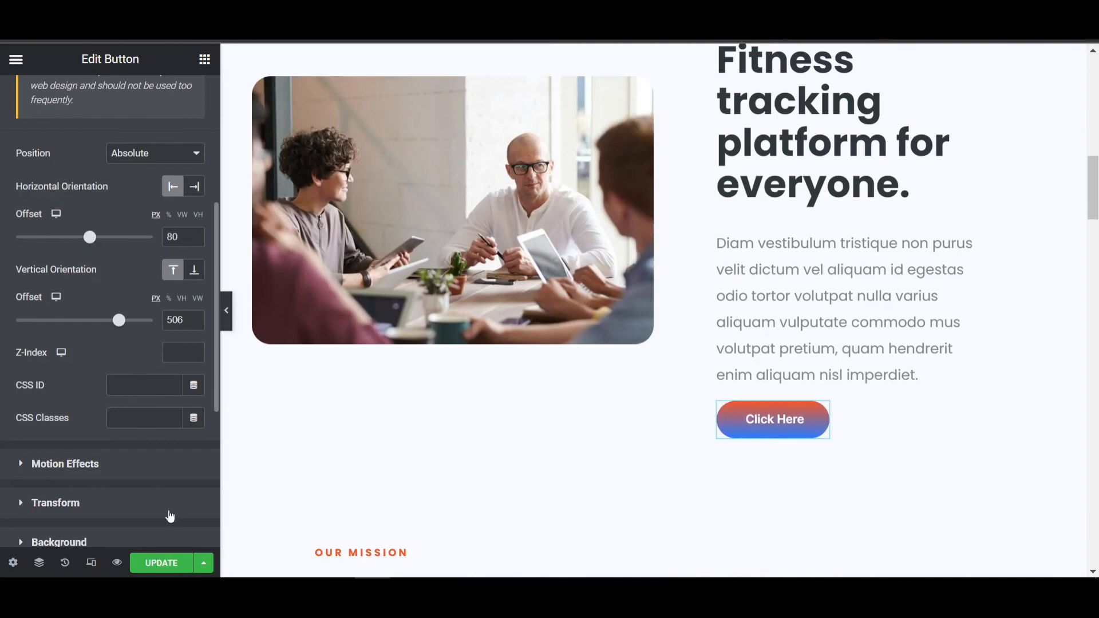
left_click(168, 563)
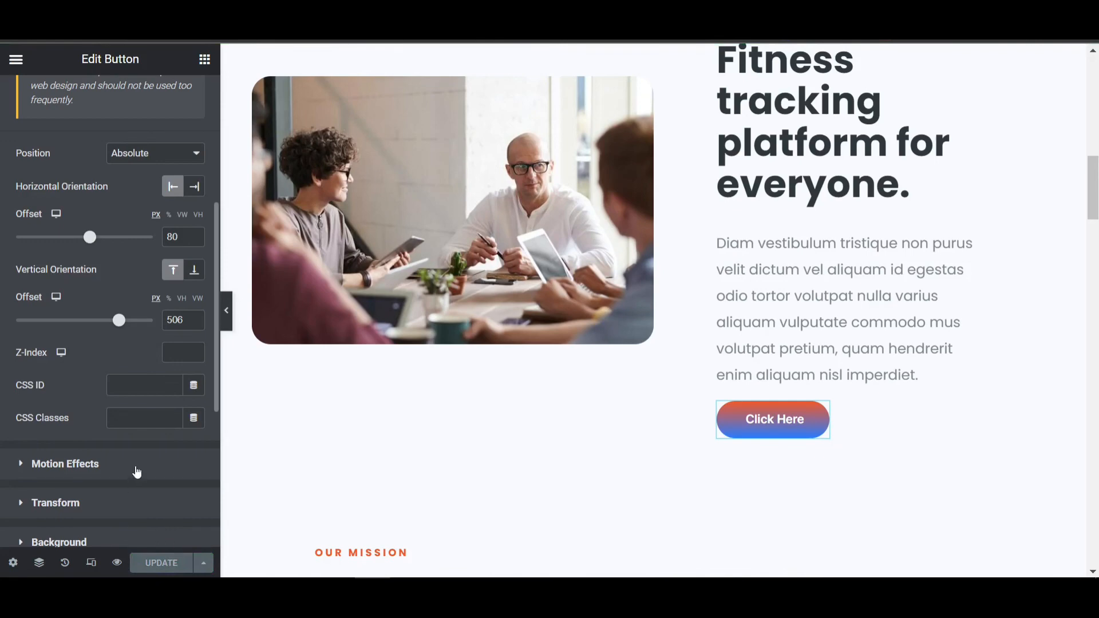
scroll(137, 477, "up", 5)
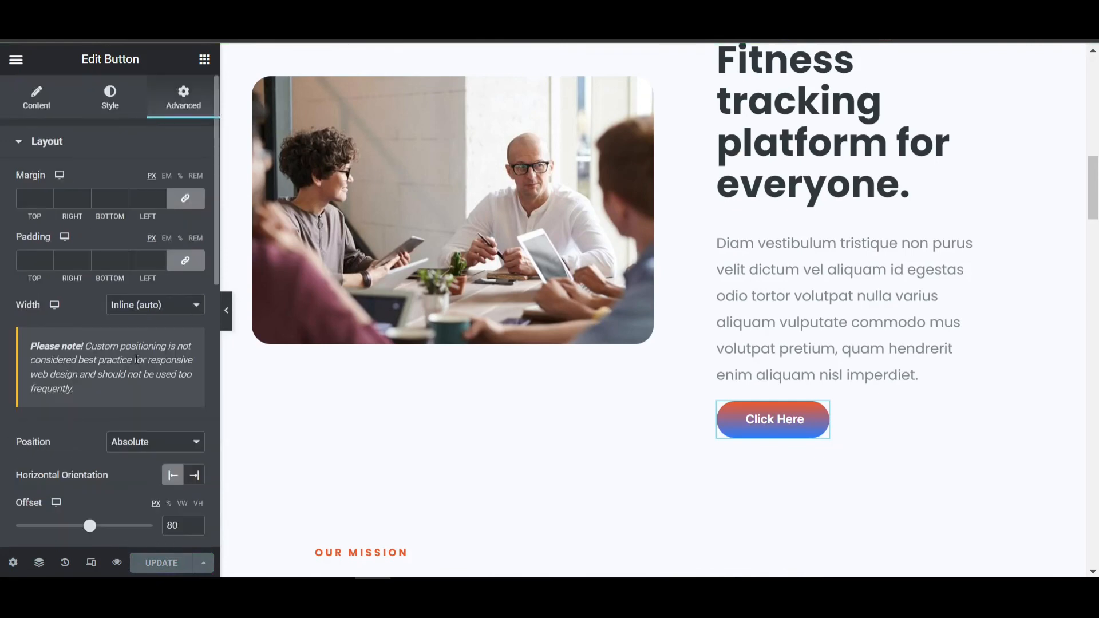